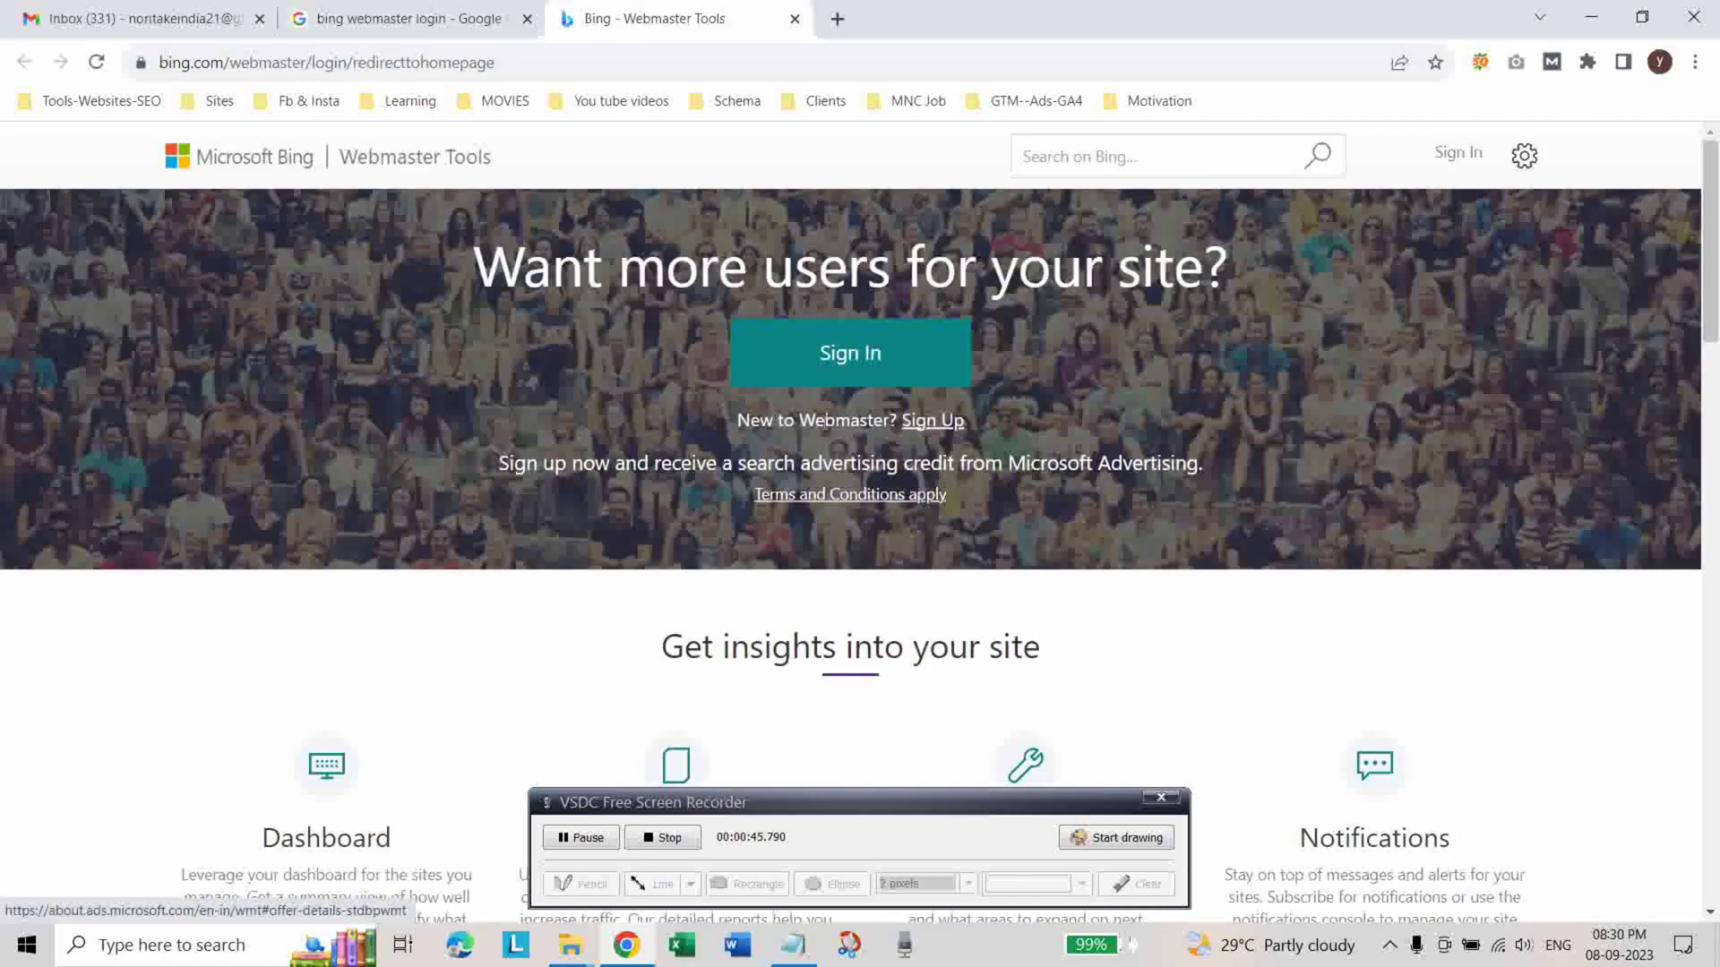
# Sign in to Bing Webmaster Tools using a Google account.
pyautogui.click(815, 355)
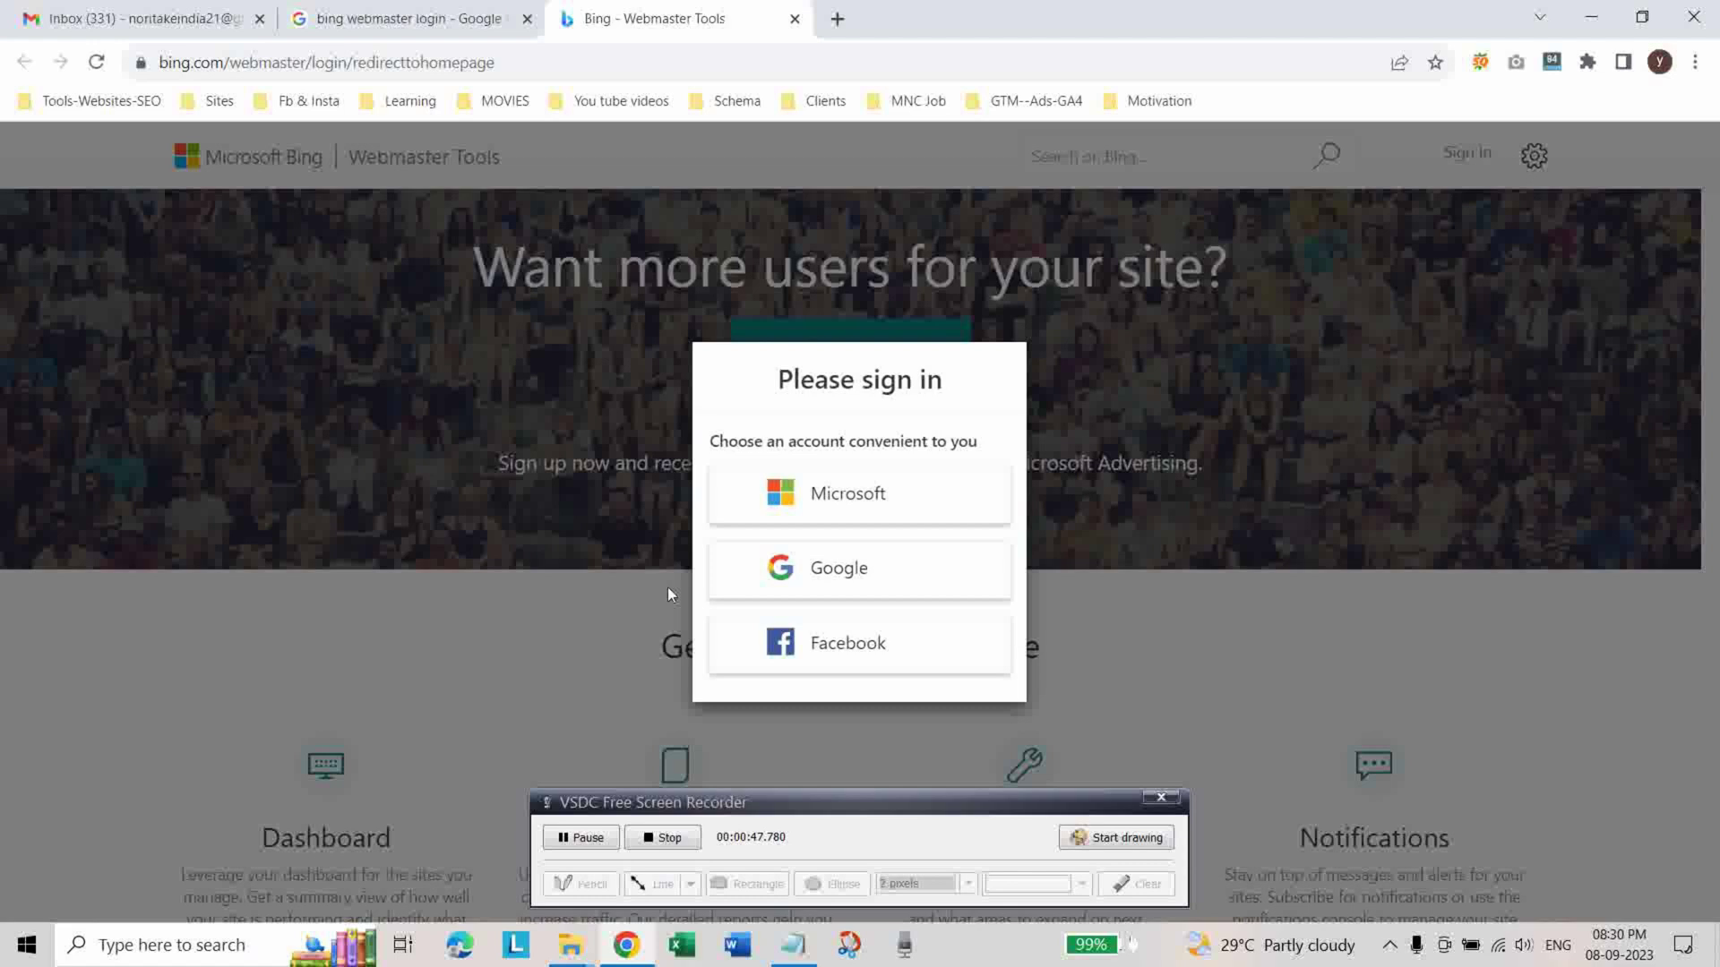
pyautogui.click(826, 580)
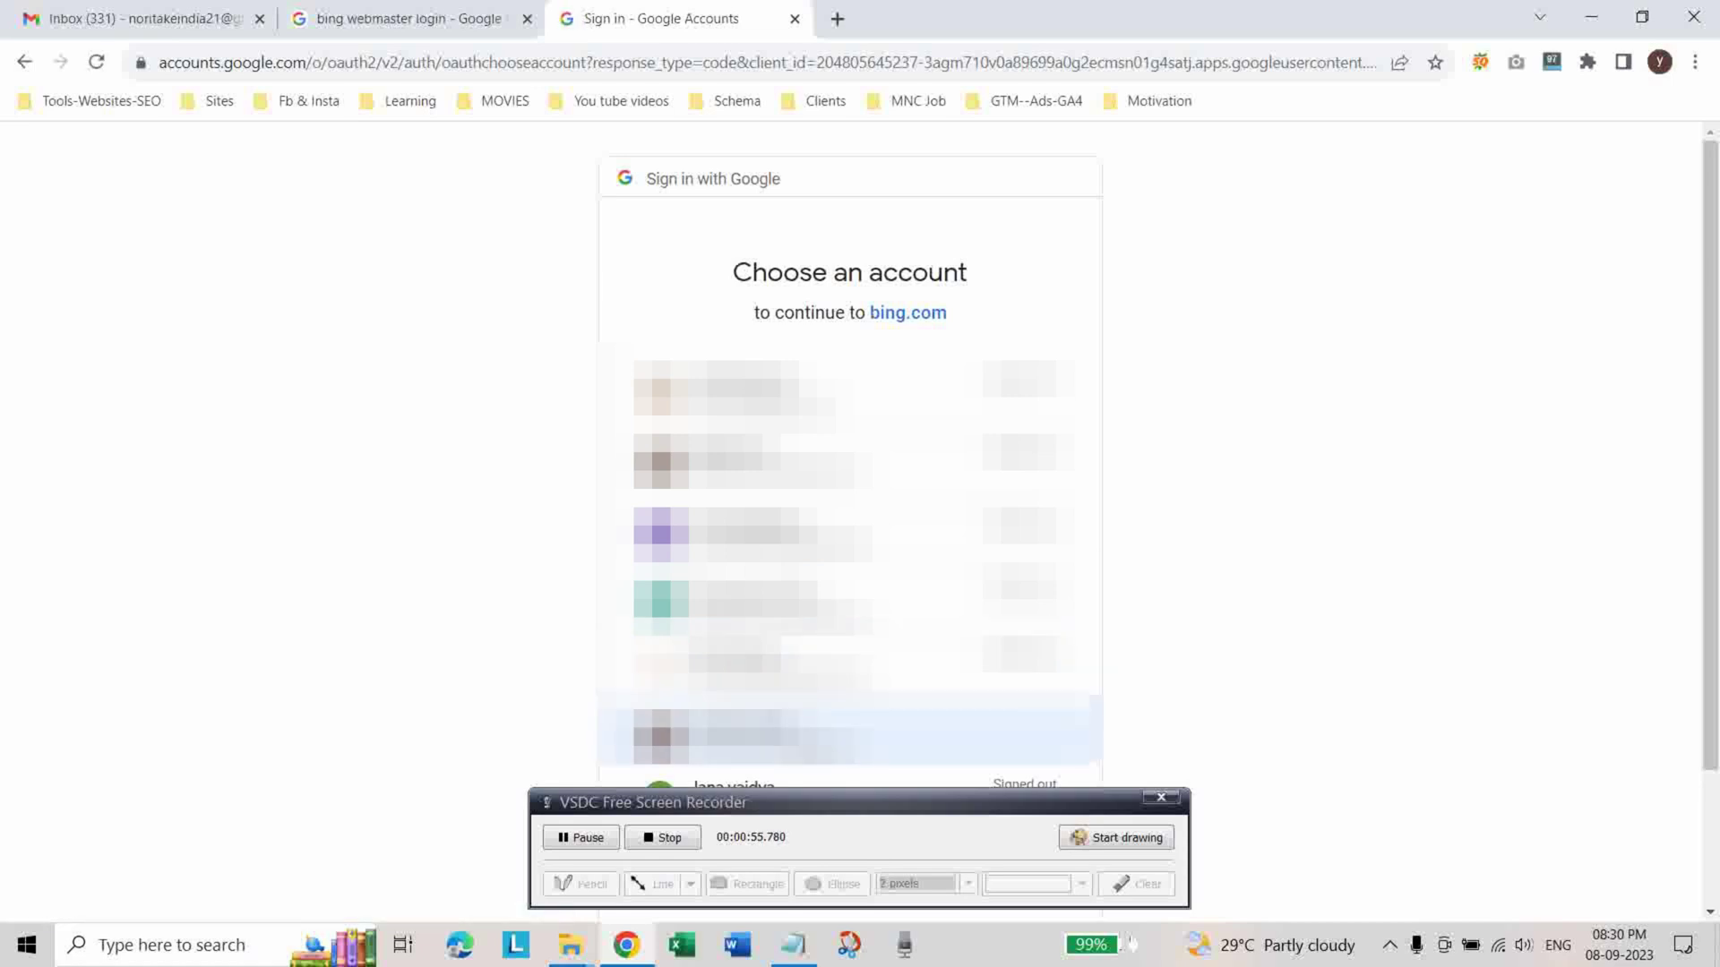
pyautogui.click(850, 730)
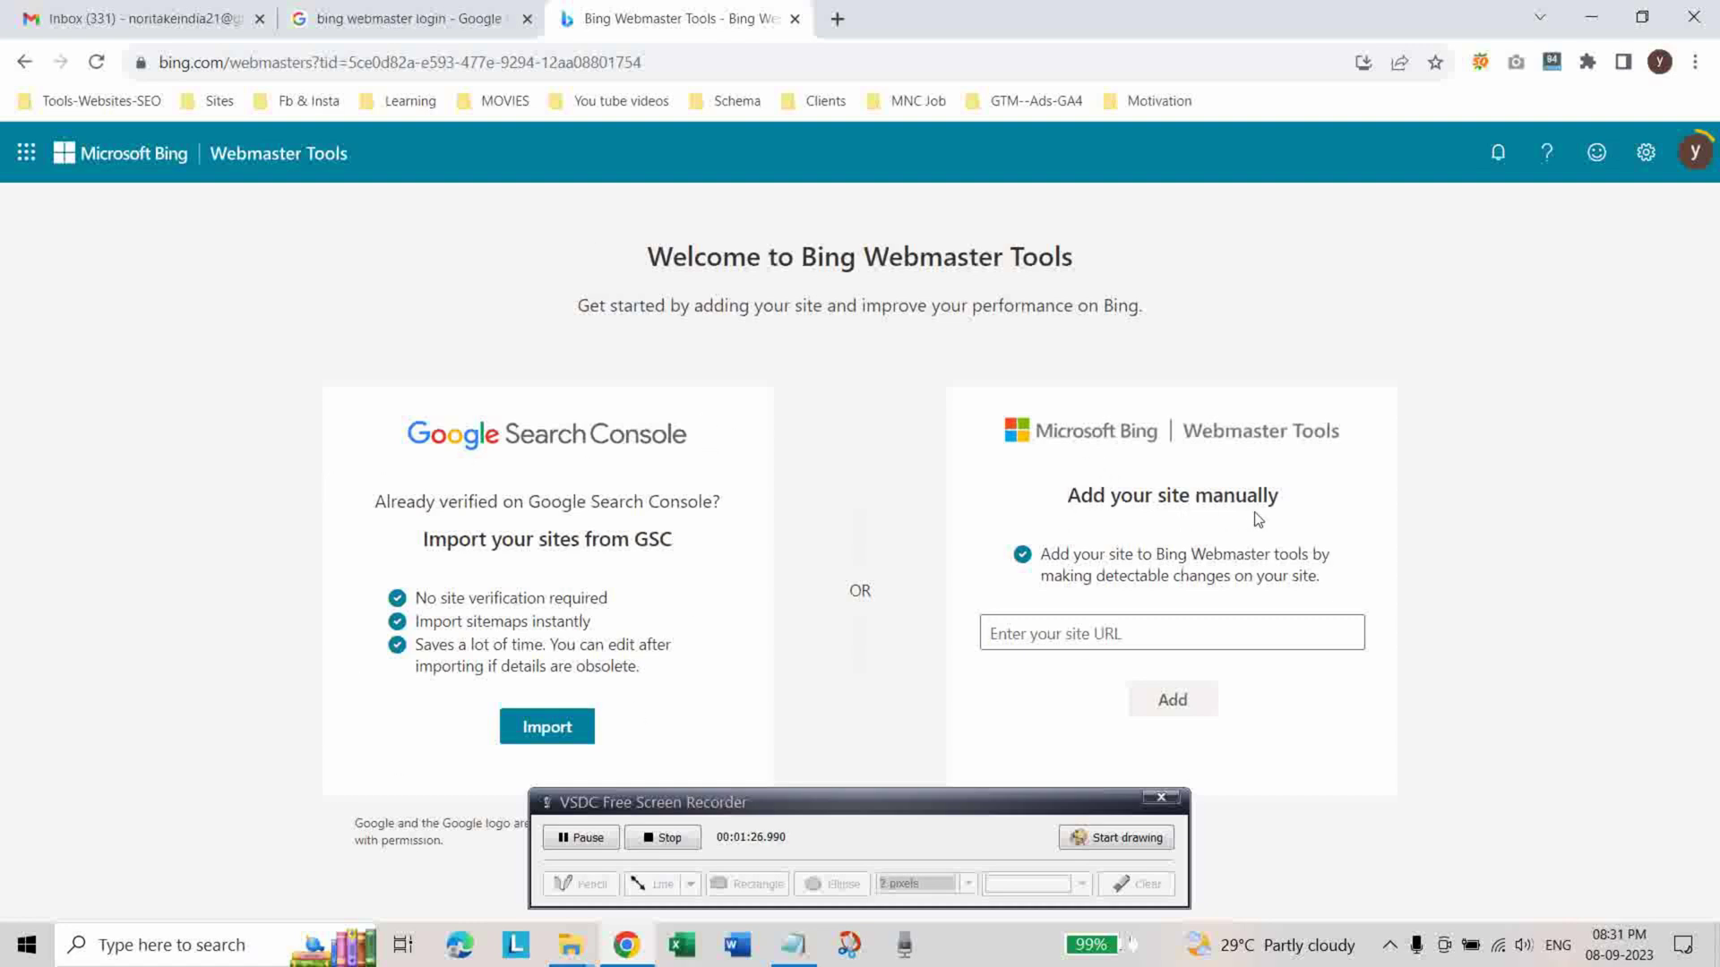
# Start the Google Search Console import and grant Bing access through the Google account.
pyautogui.click(1103, 641)
pyautogui.click(529, 733)
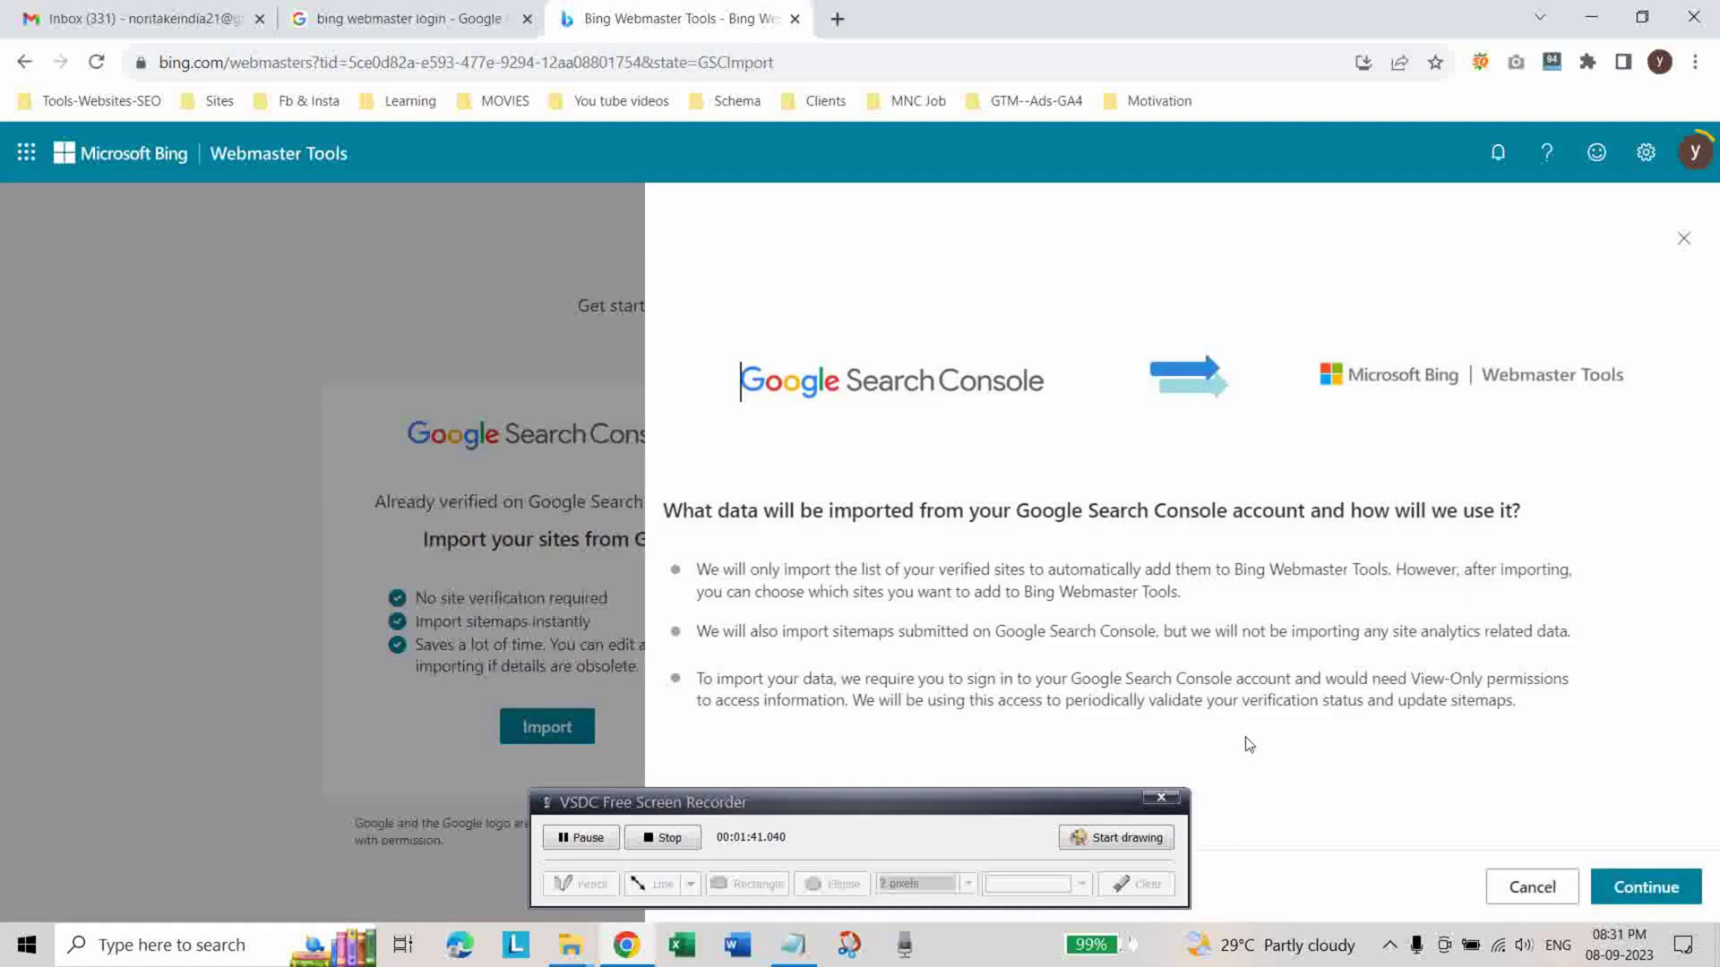
pyautogui.moveTo(1095, 796); pyautogui.dragTo(638, 782)
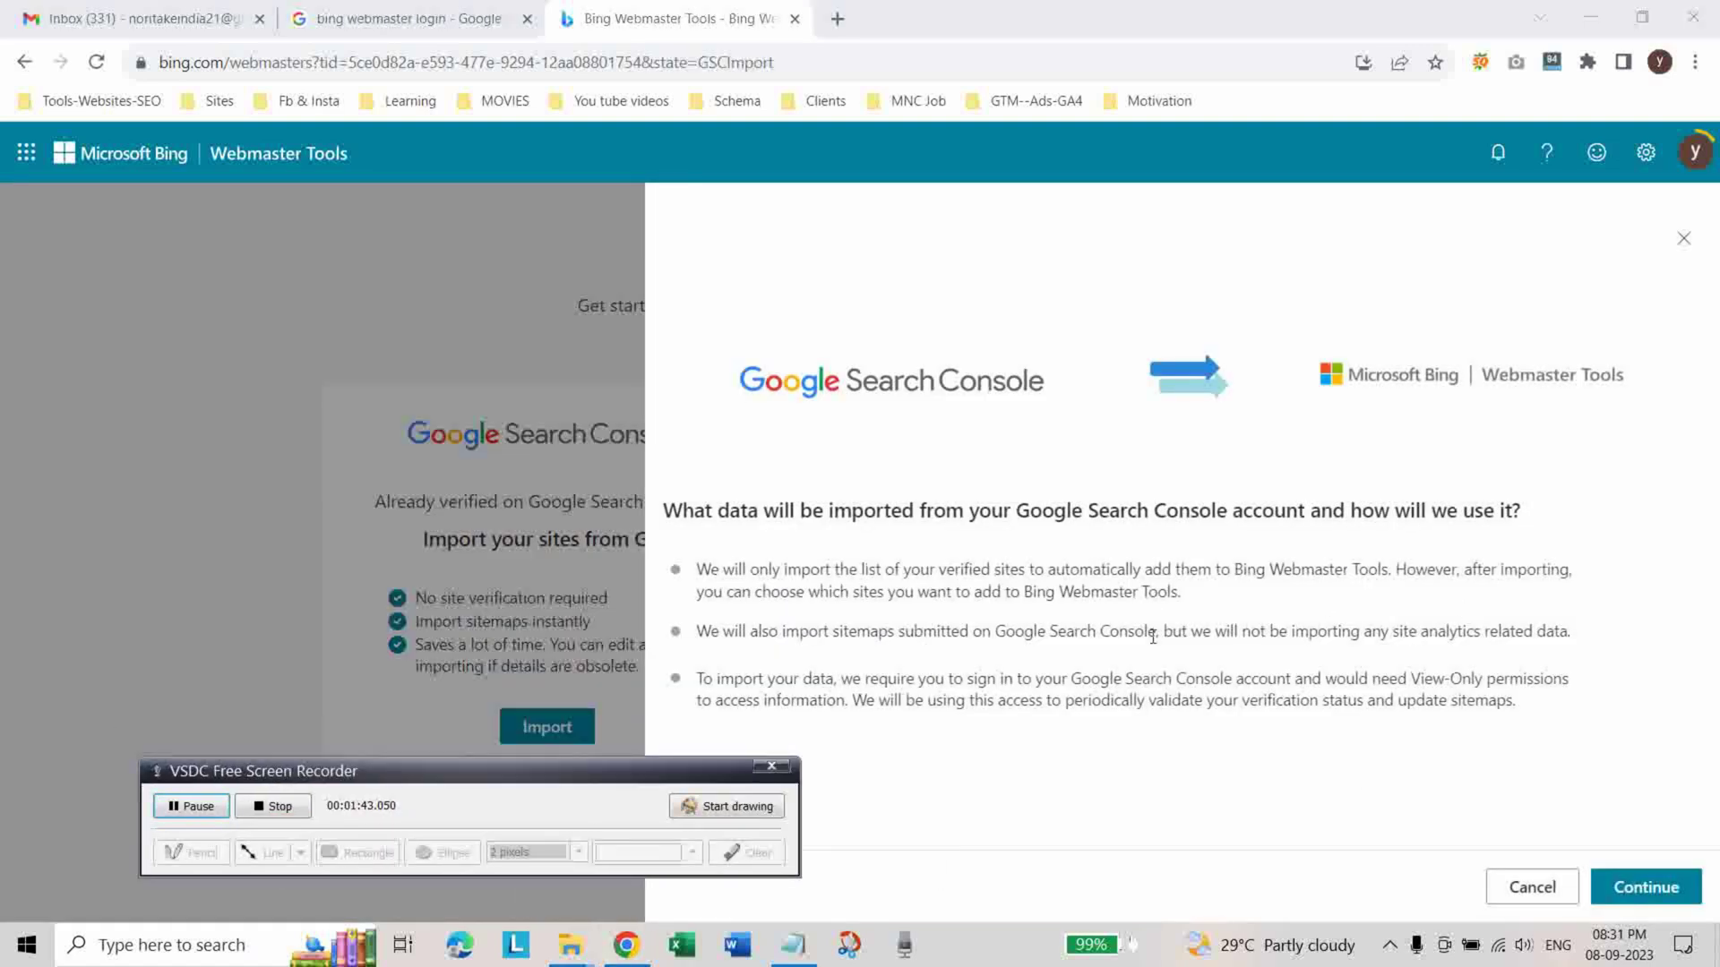
pyautogui.click(1646, 889)
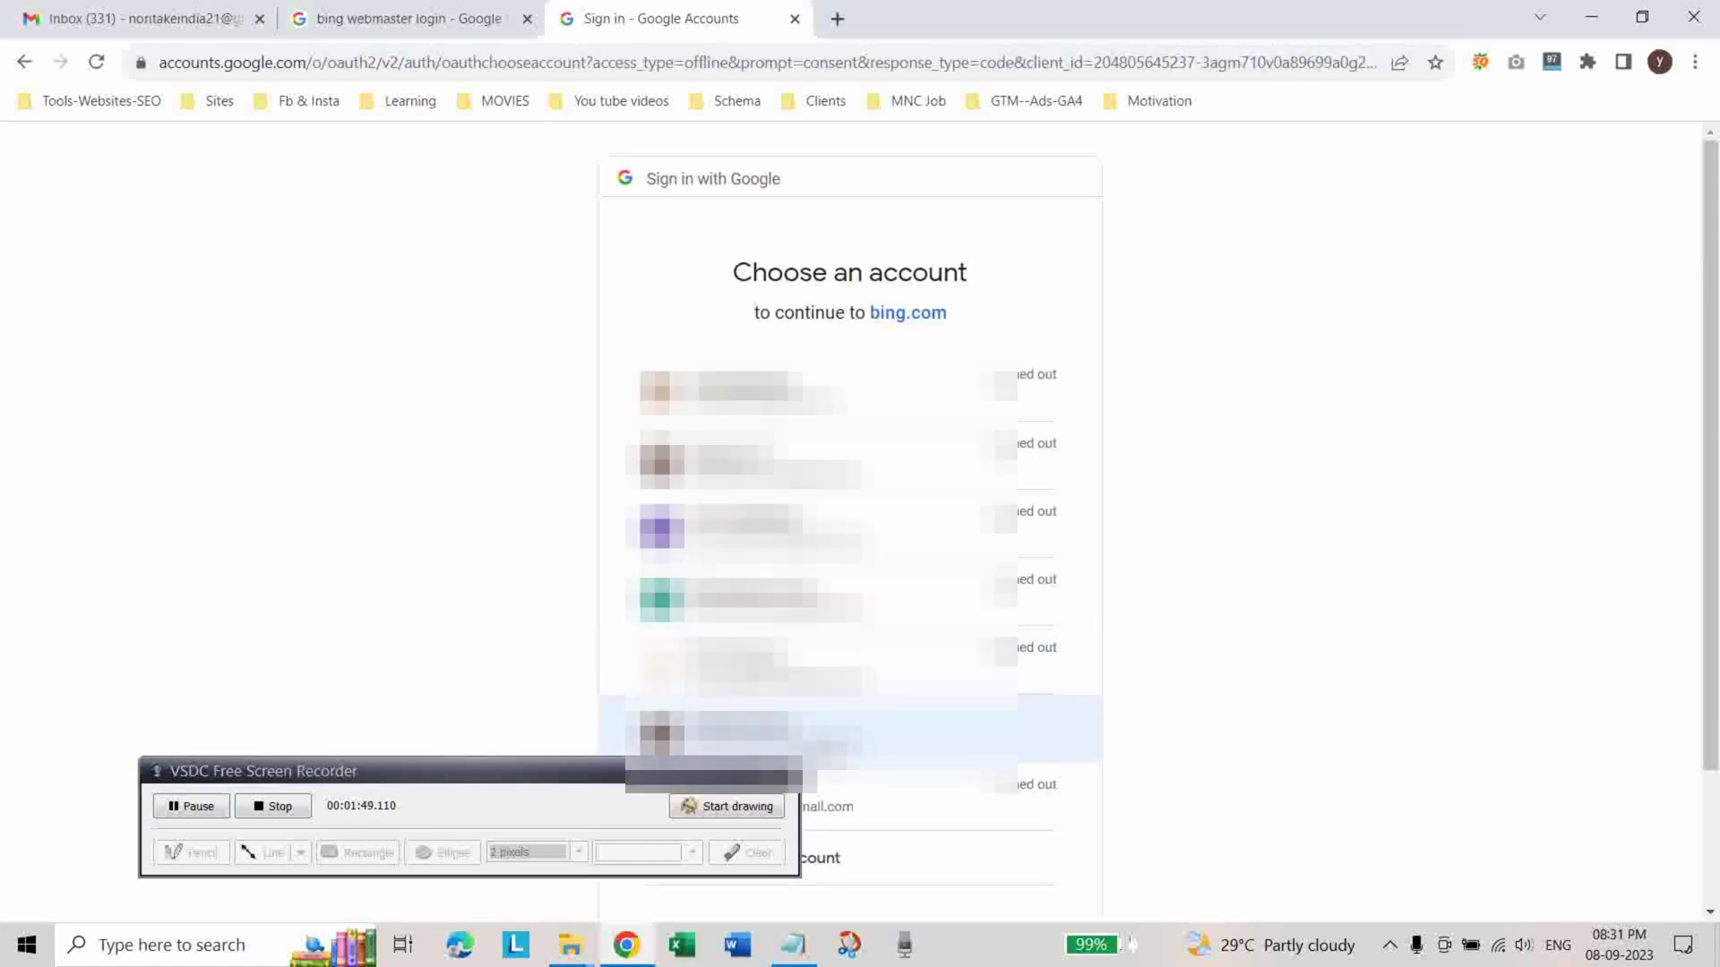
pyautogui.click(895, 727)
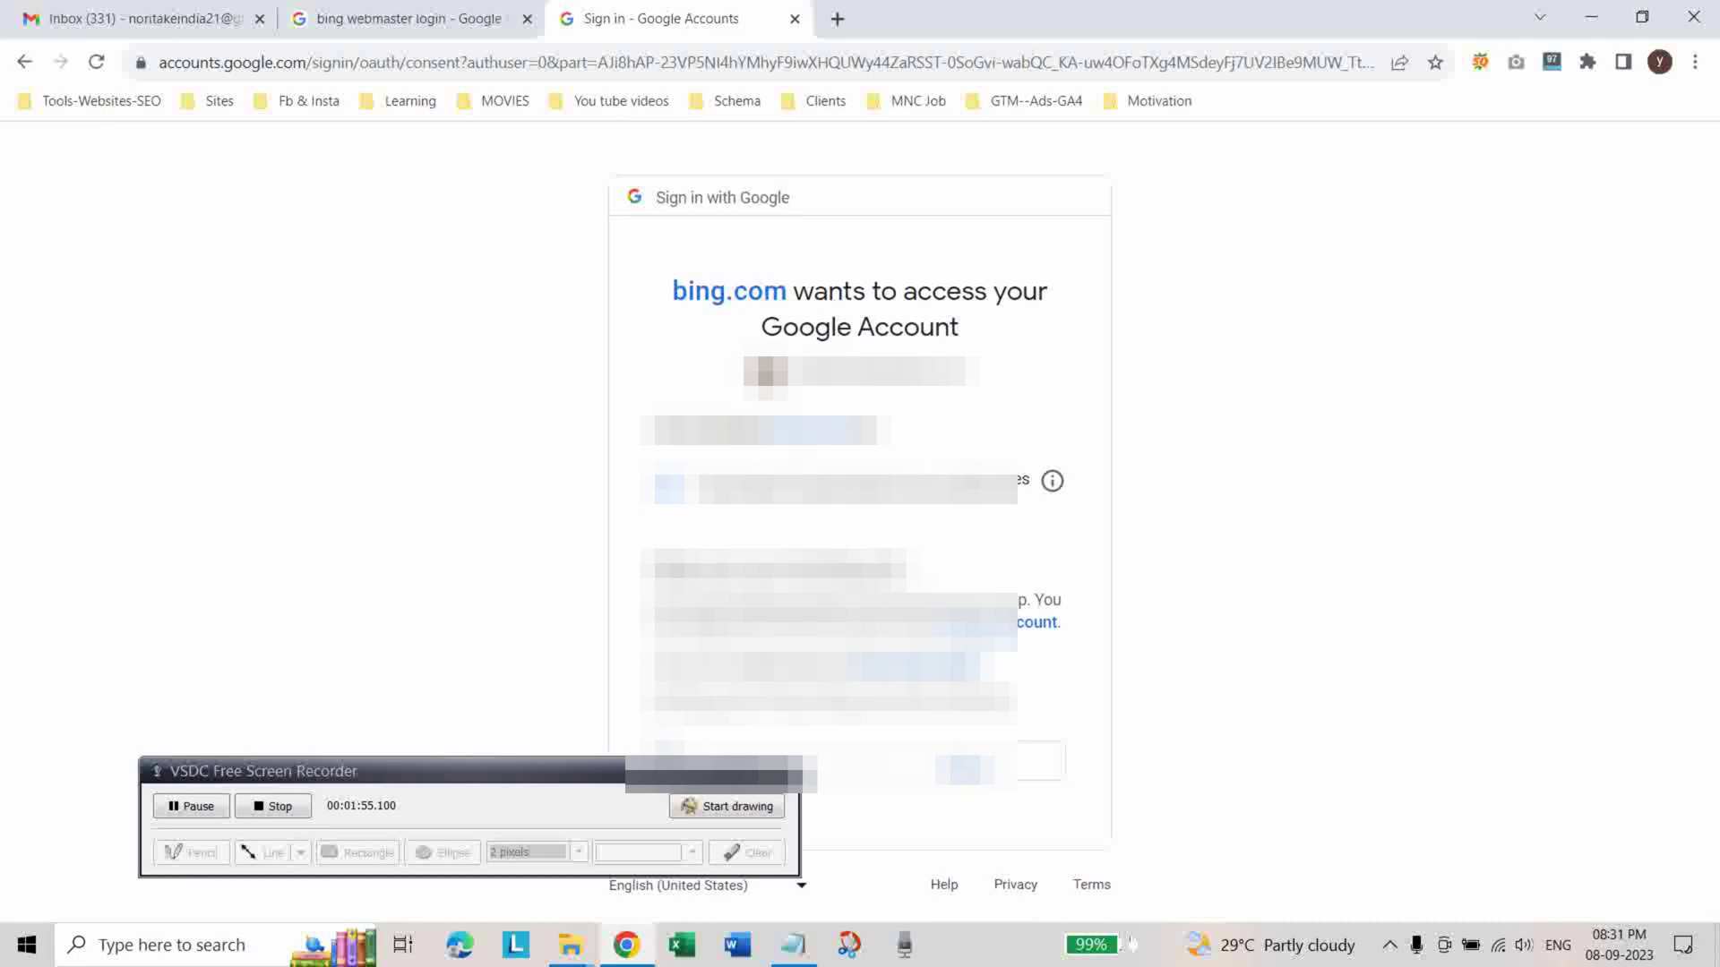
pyautogui.moveTo(616, 766); pyautogui.dragTo(451, 593)
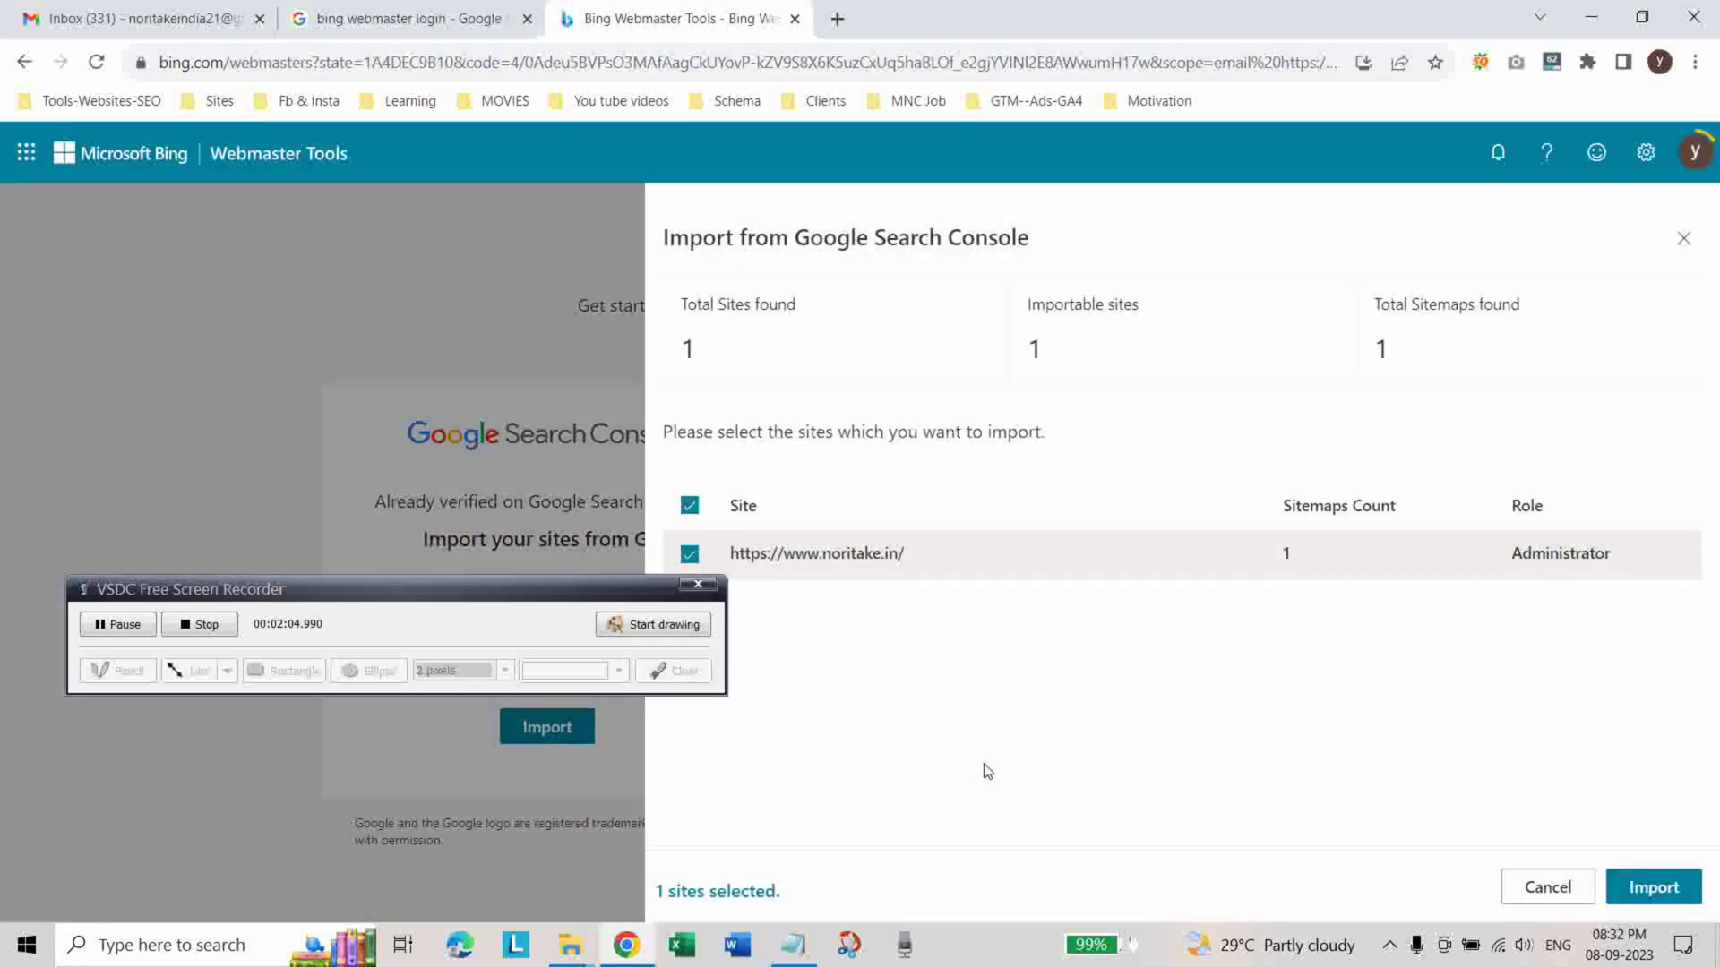
pyautogui.moveTo(831, 571)
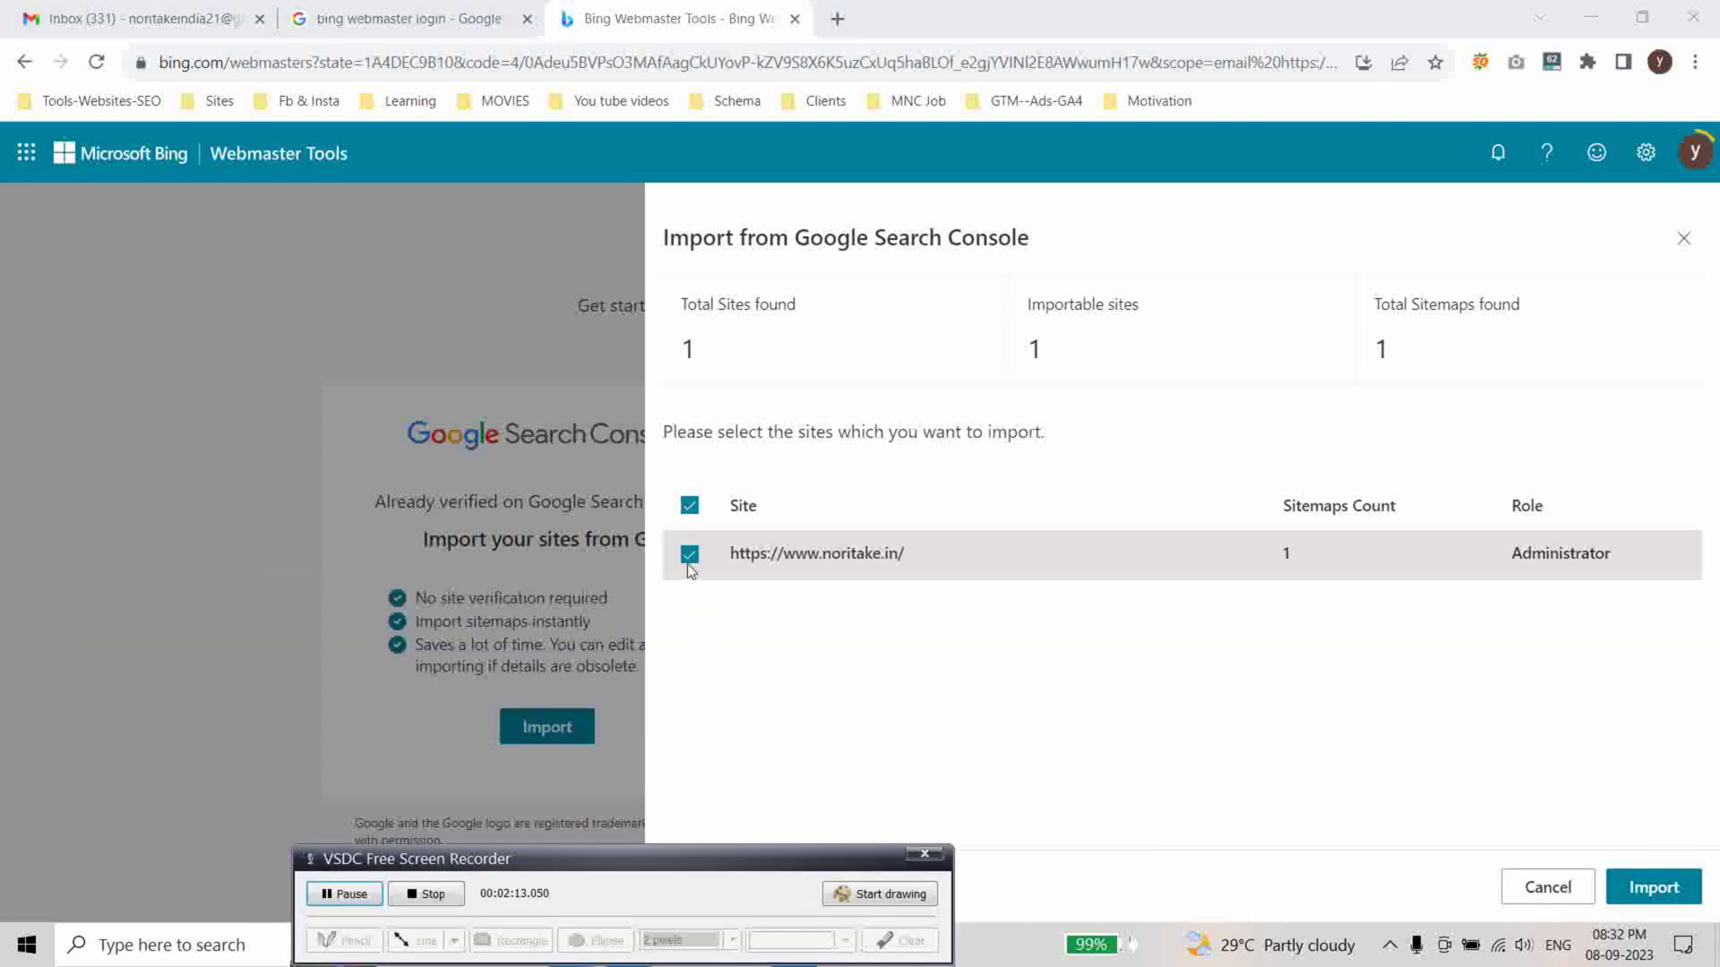
pyautogui.click(1666, 890)
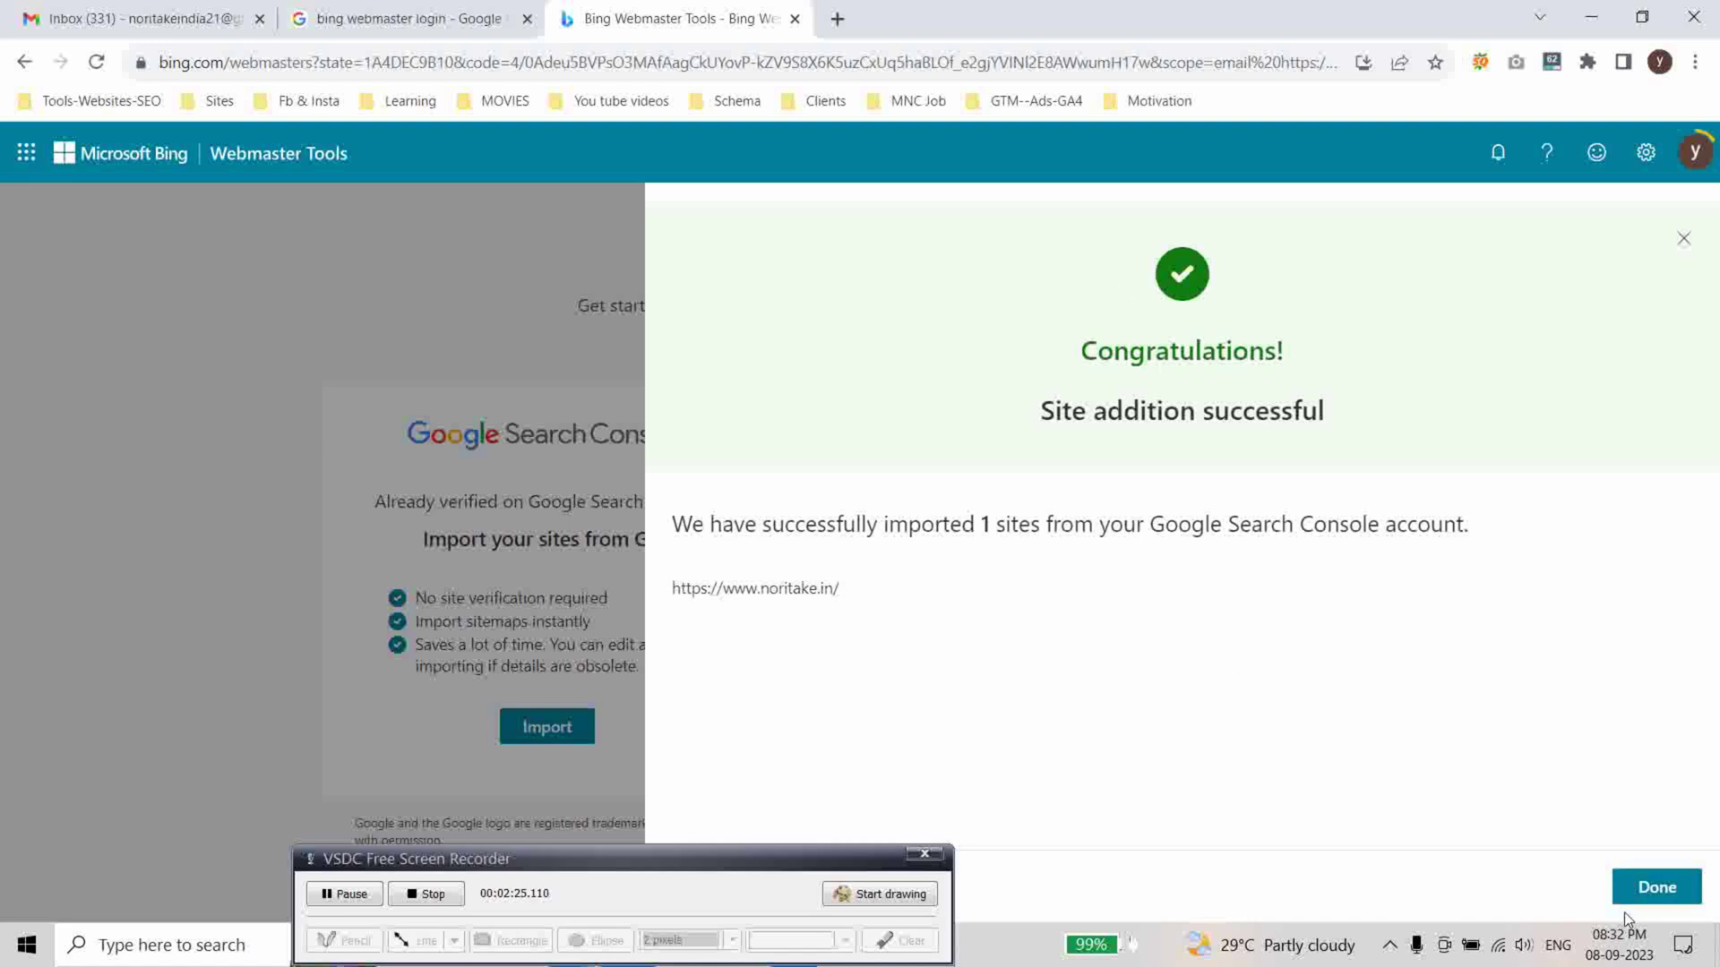
pyautogui.click(1654, 889)
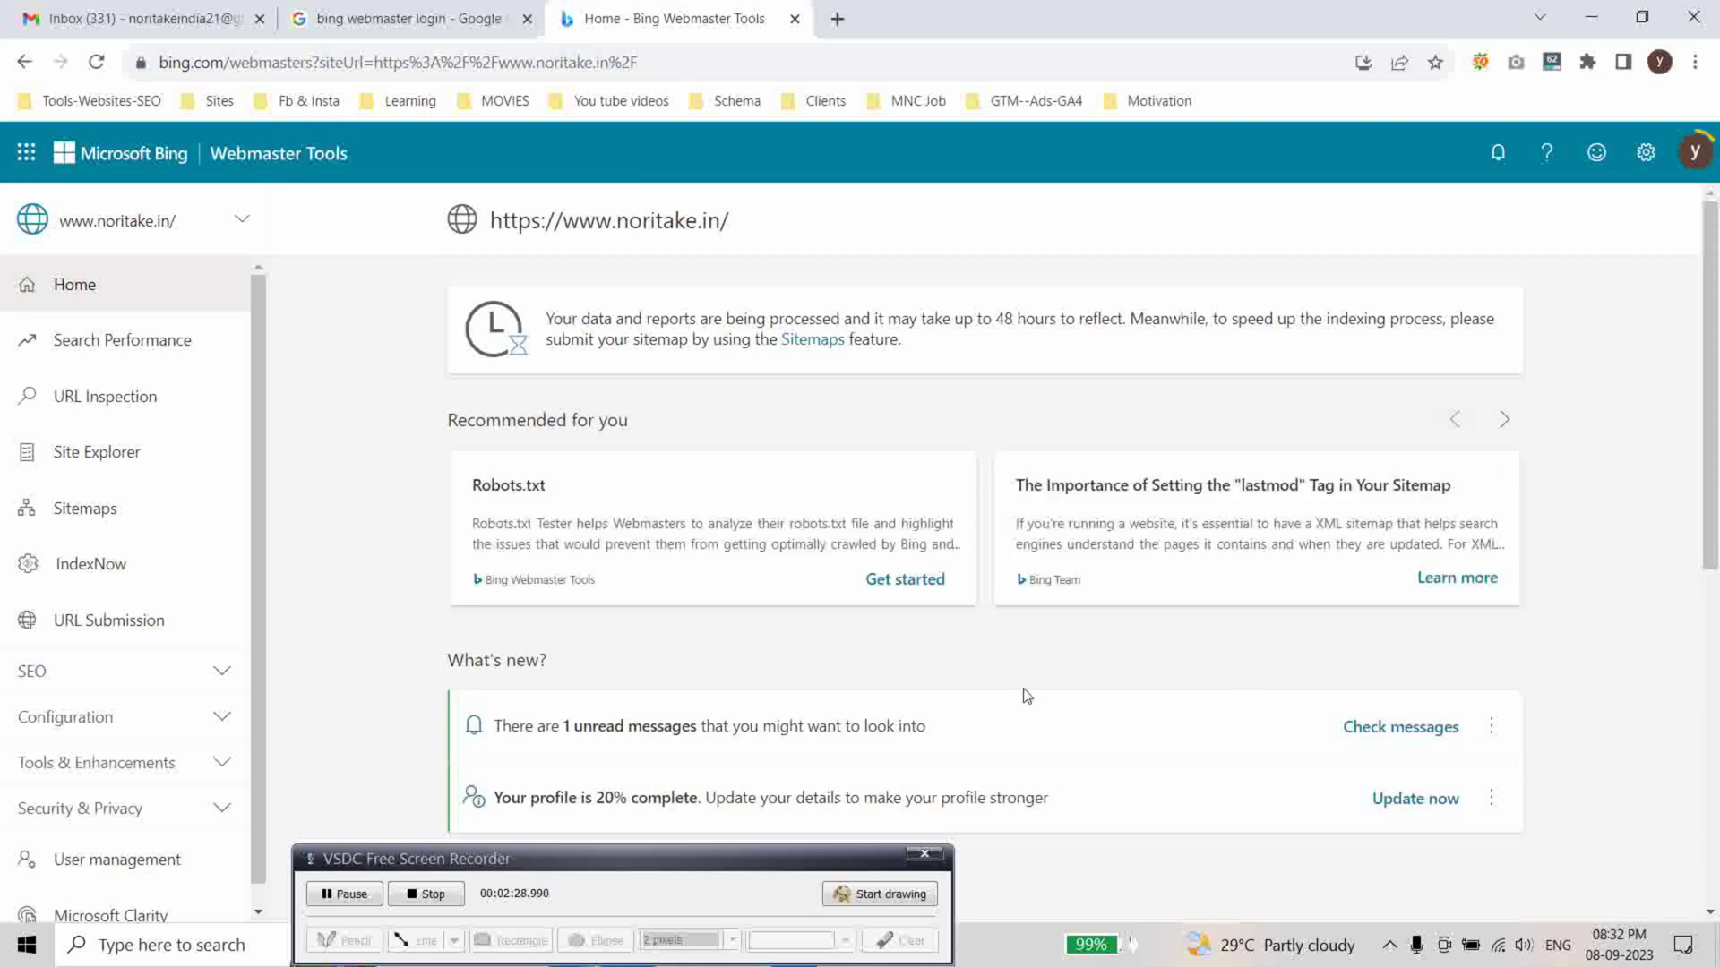
# Scroll the Home dashboard and open the Search Performance report.
pyautogui.scroll(-6, 1026, 696)
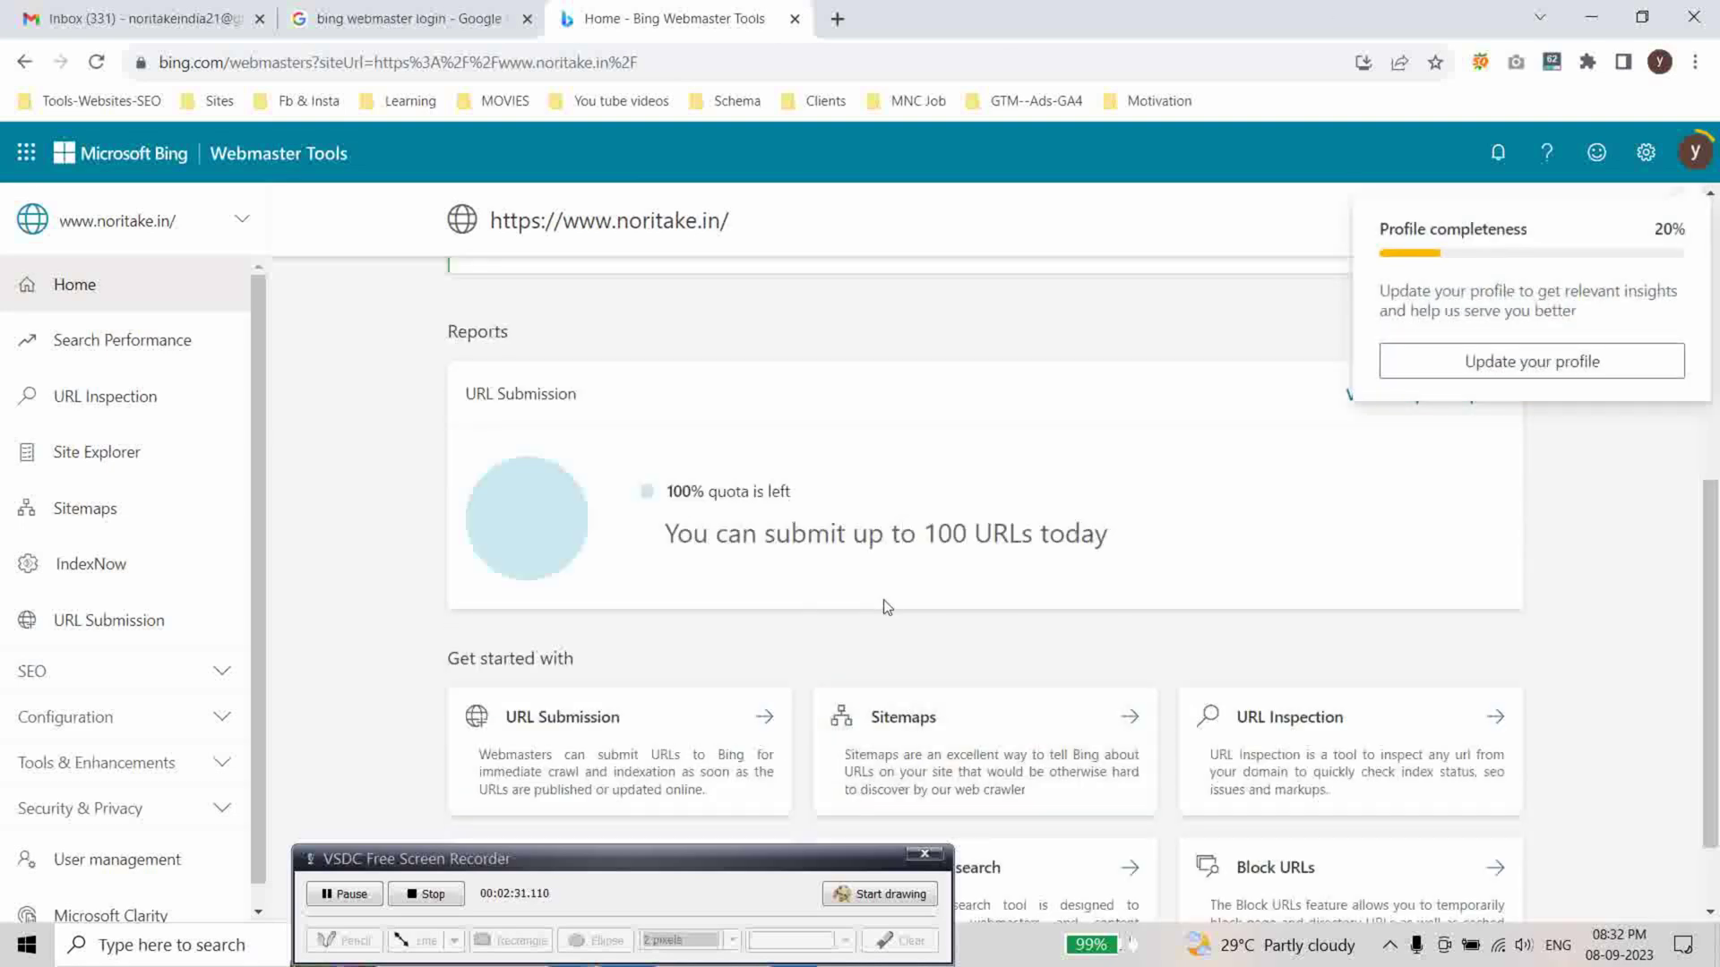
pyautogui.scroll(6, 873, 612)
pyautogui.click(156, 340)
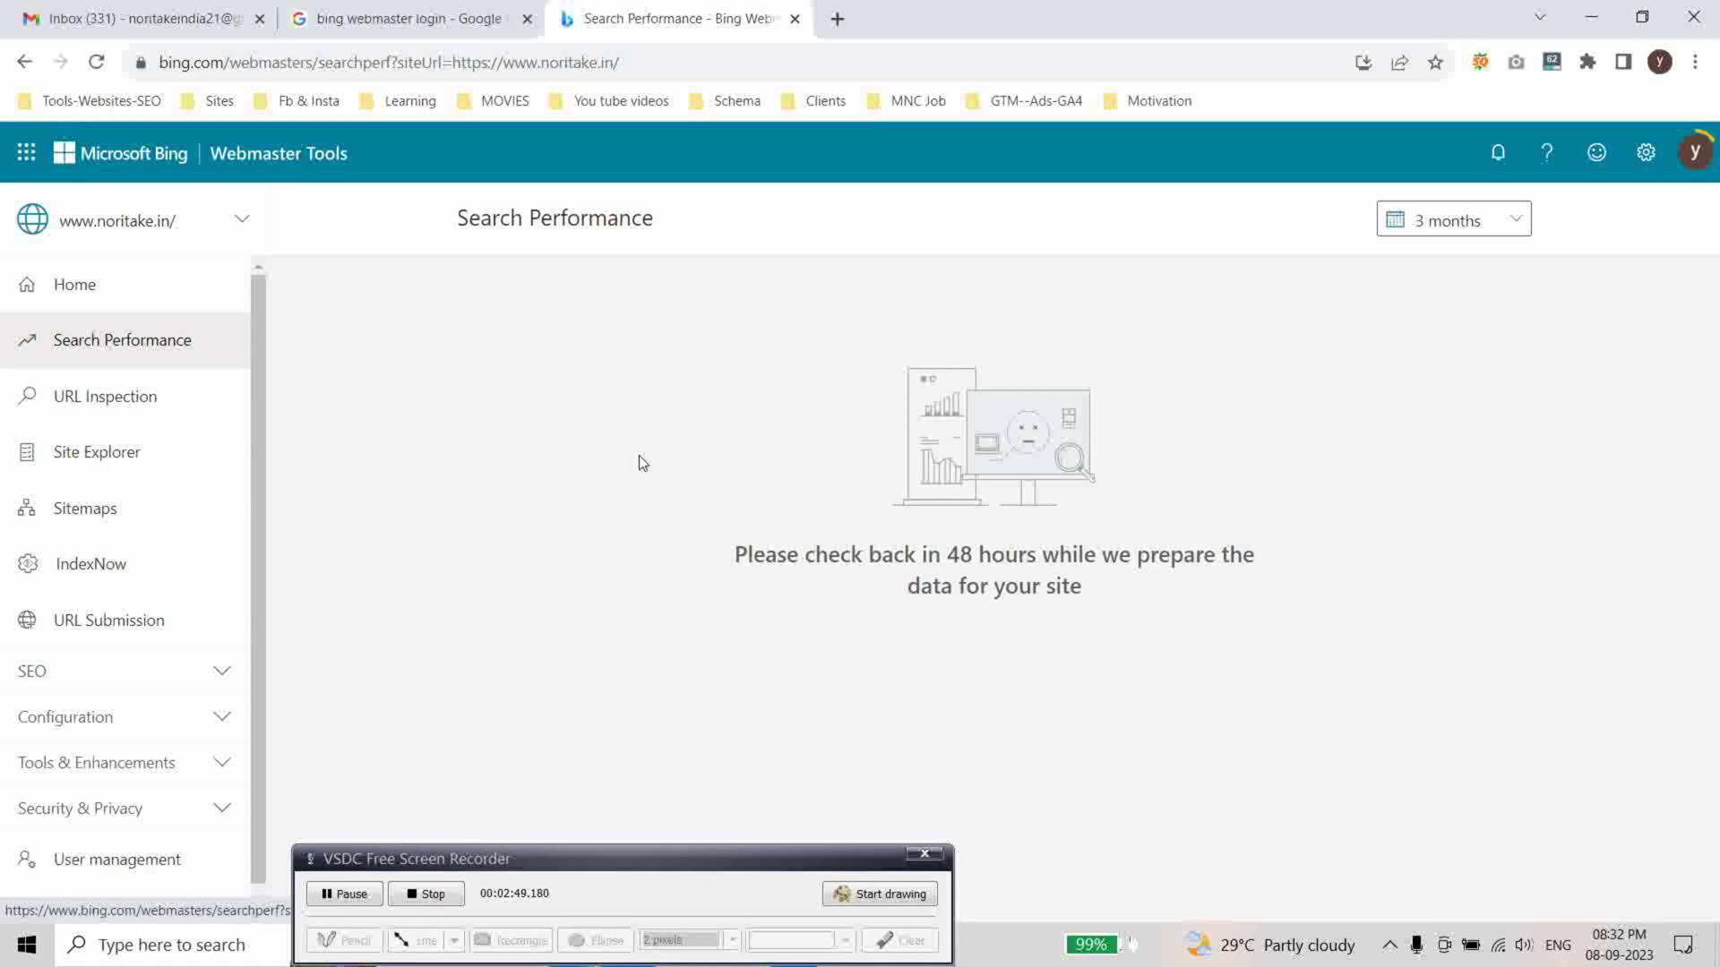
pyautogui.scroll(-1, 88, 676)
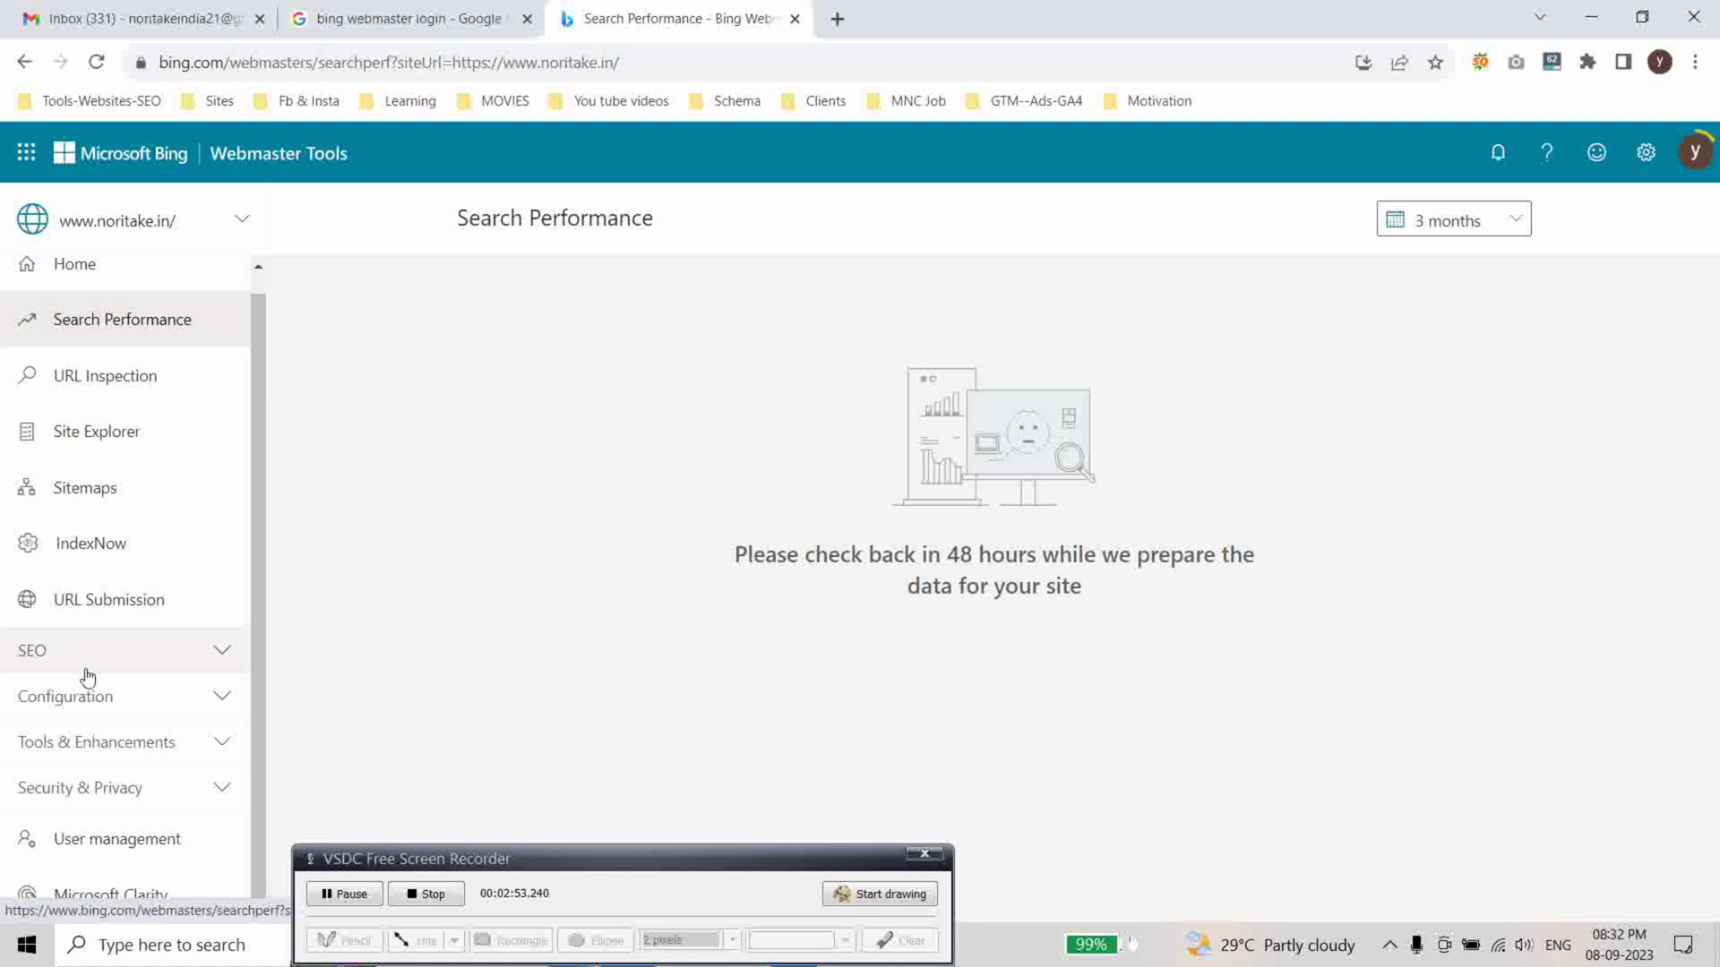
pyautogui.scroll(1, 88, 676)
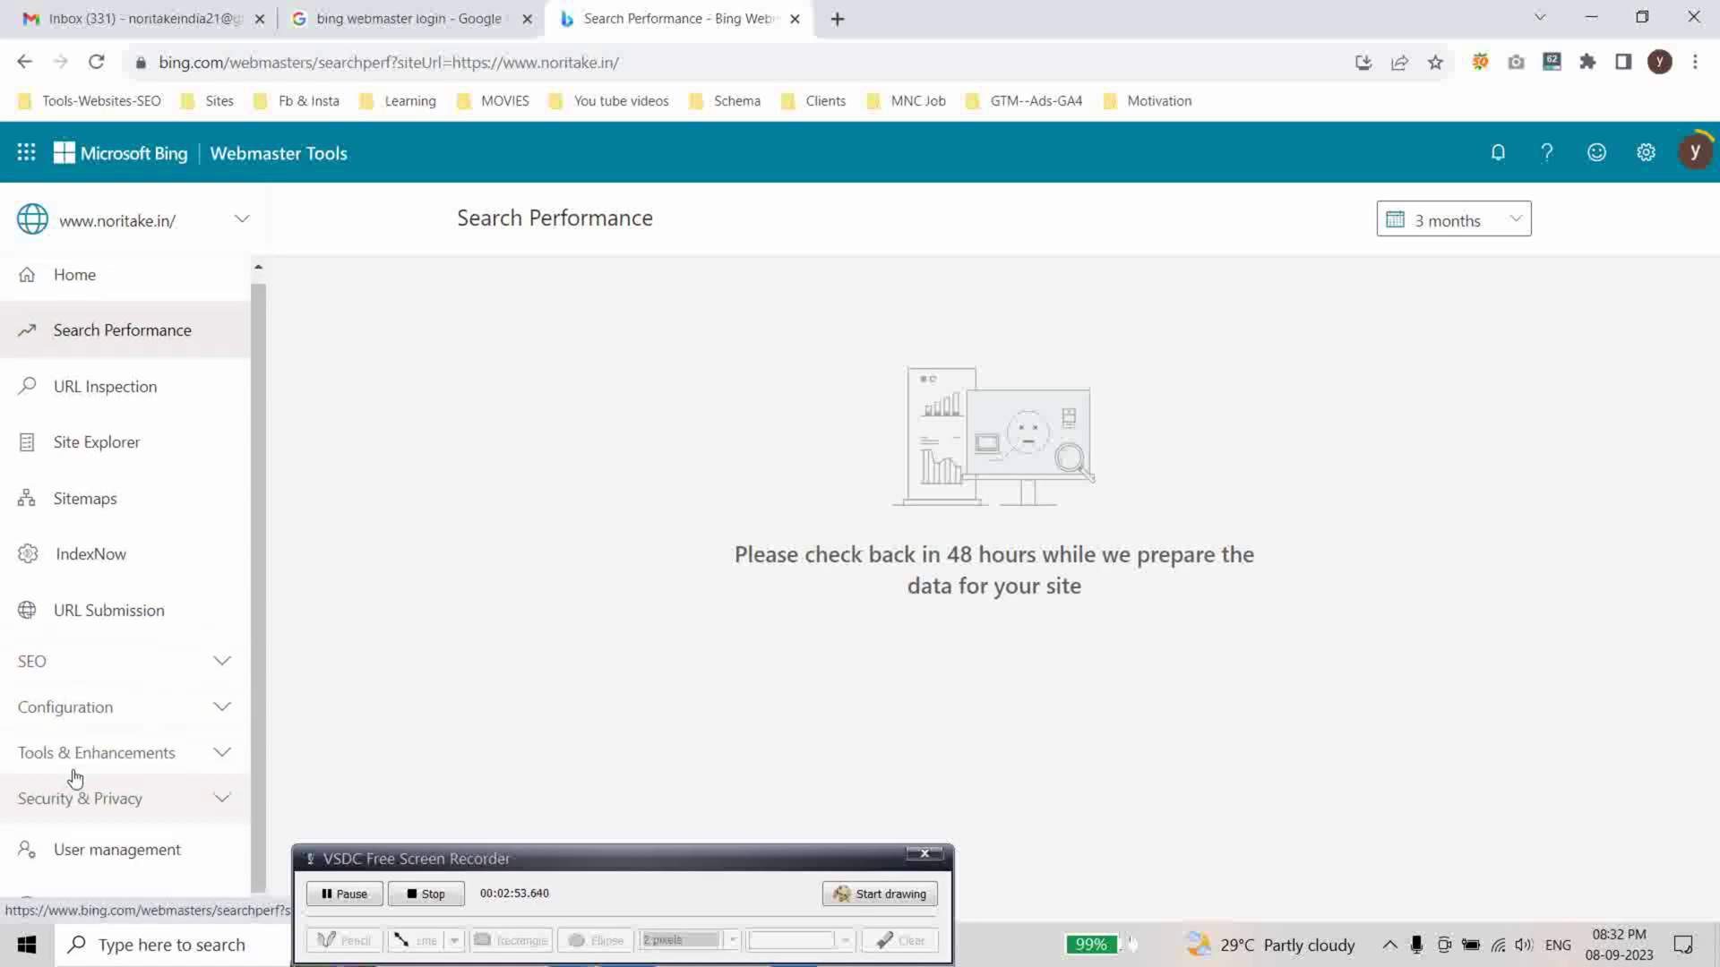
# Return to Home, then reopen Search Performance showing data ready in 48 hours.
pyautogui.click(72, 293)
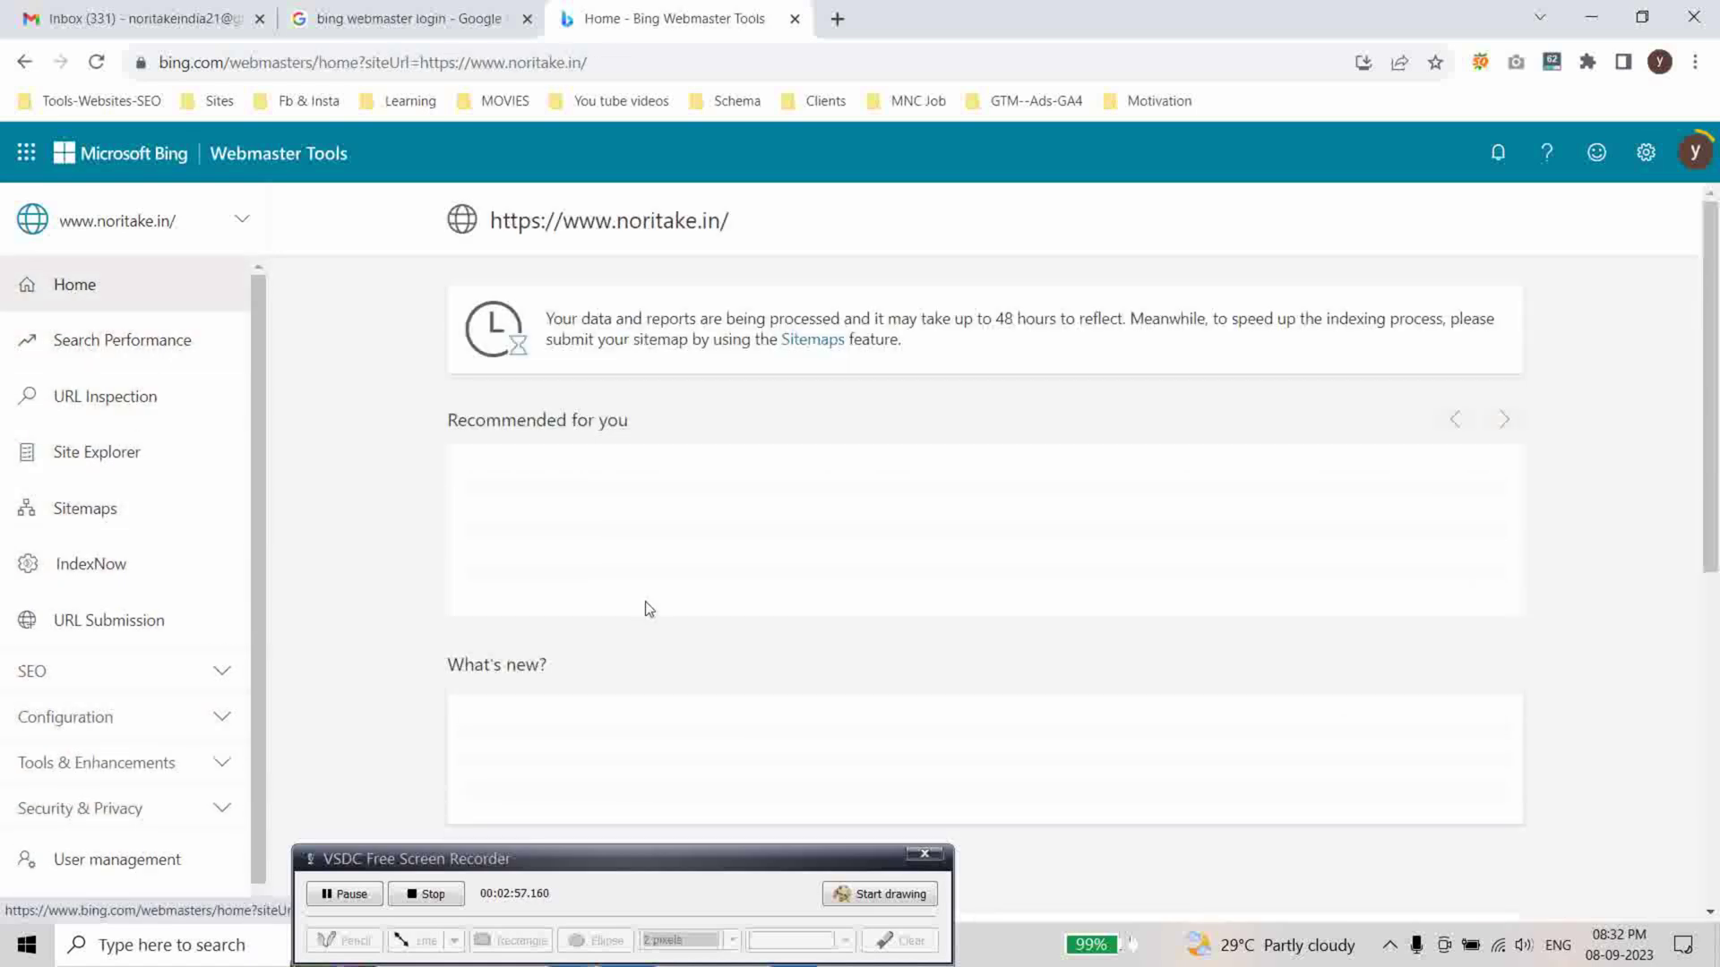
pyautogui.scroll(-7, 645, 600)
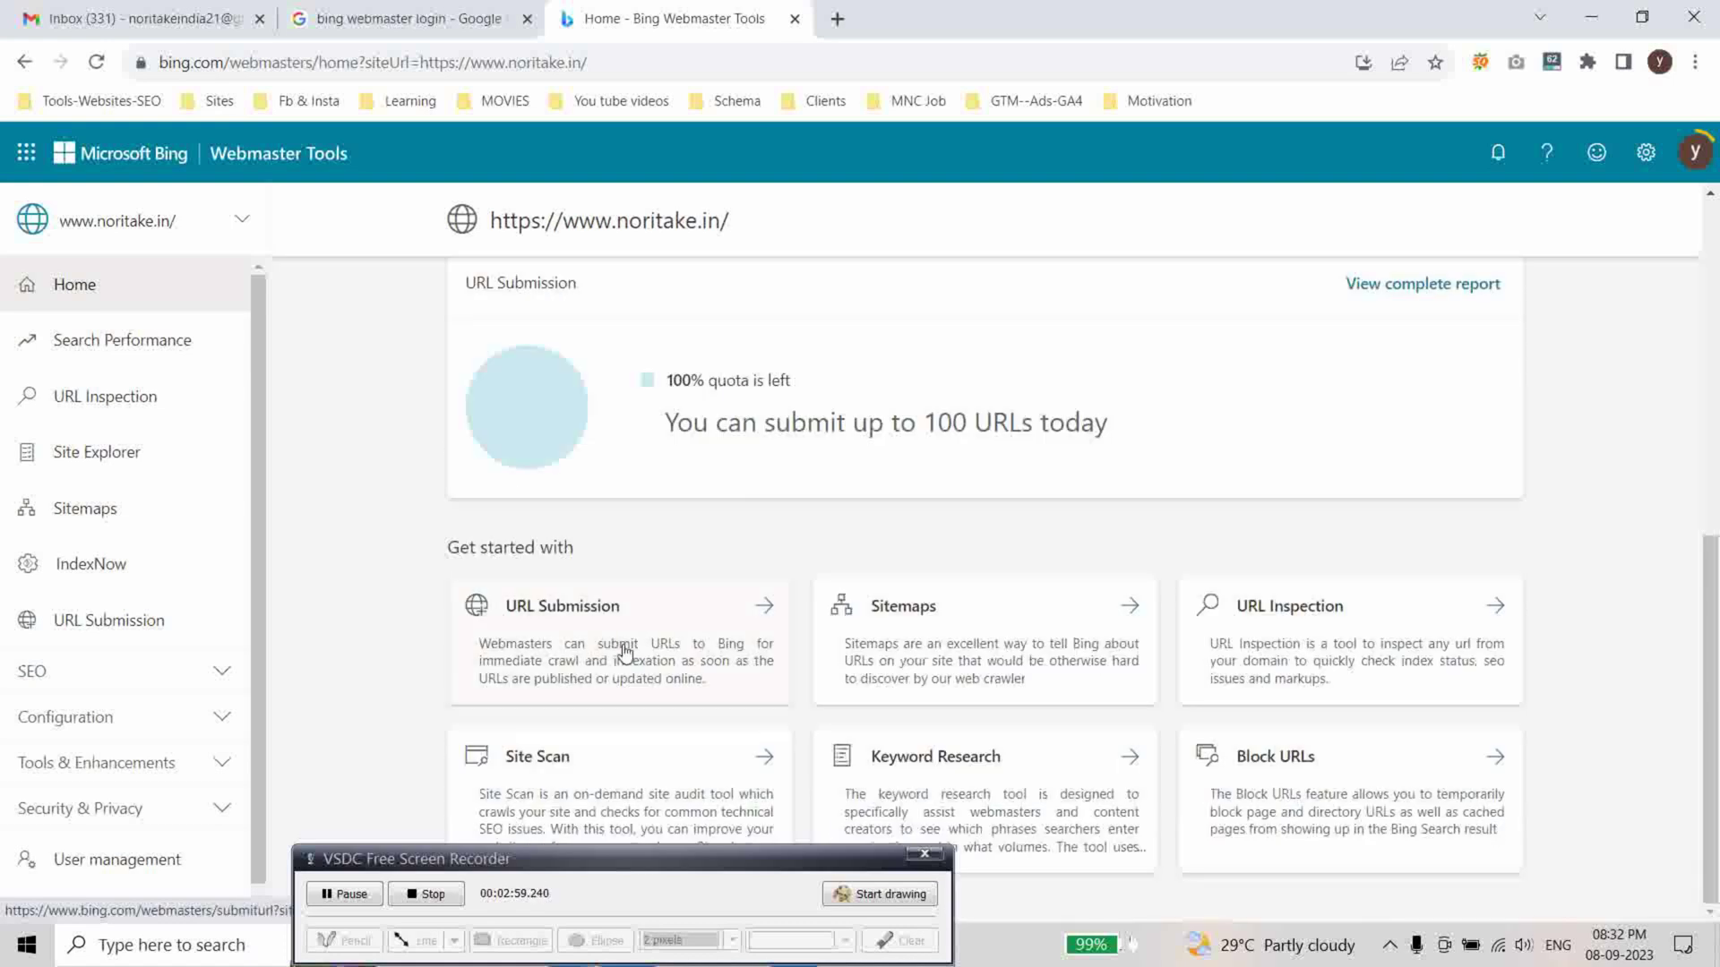
pyautogui.scroll(5, 632, 681)
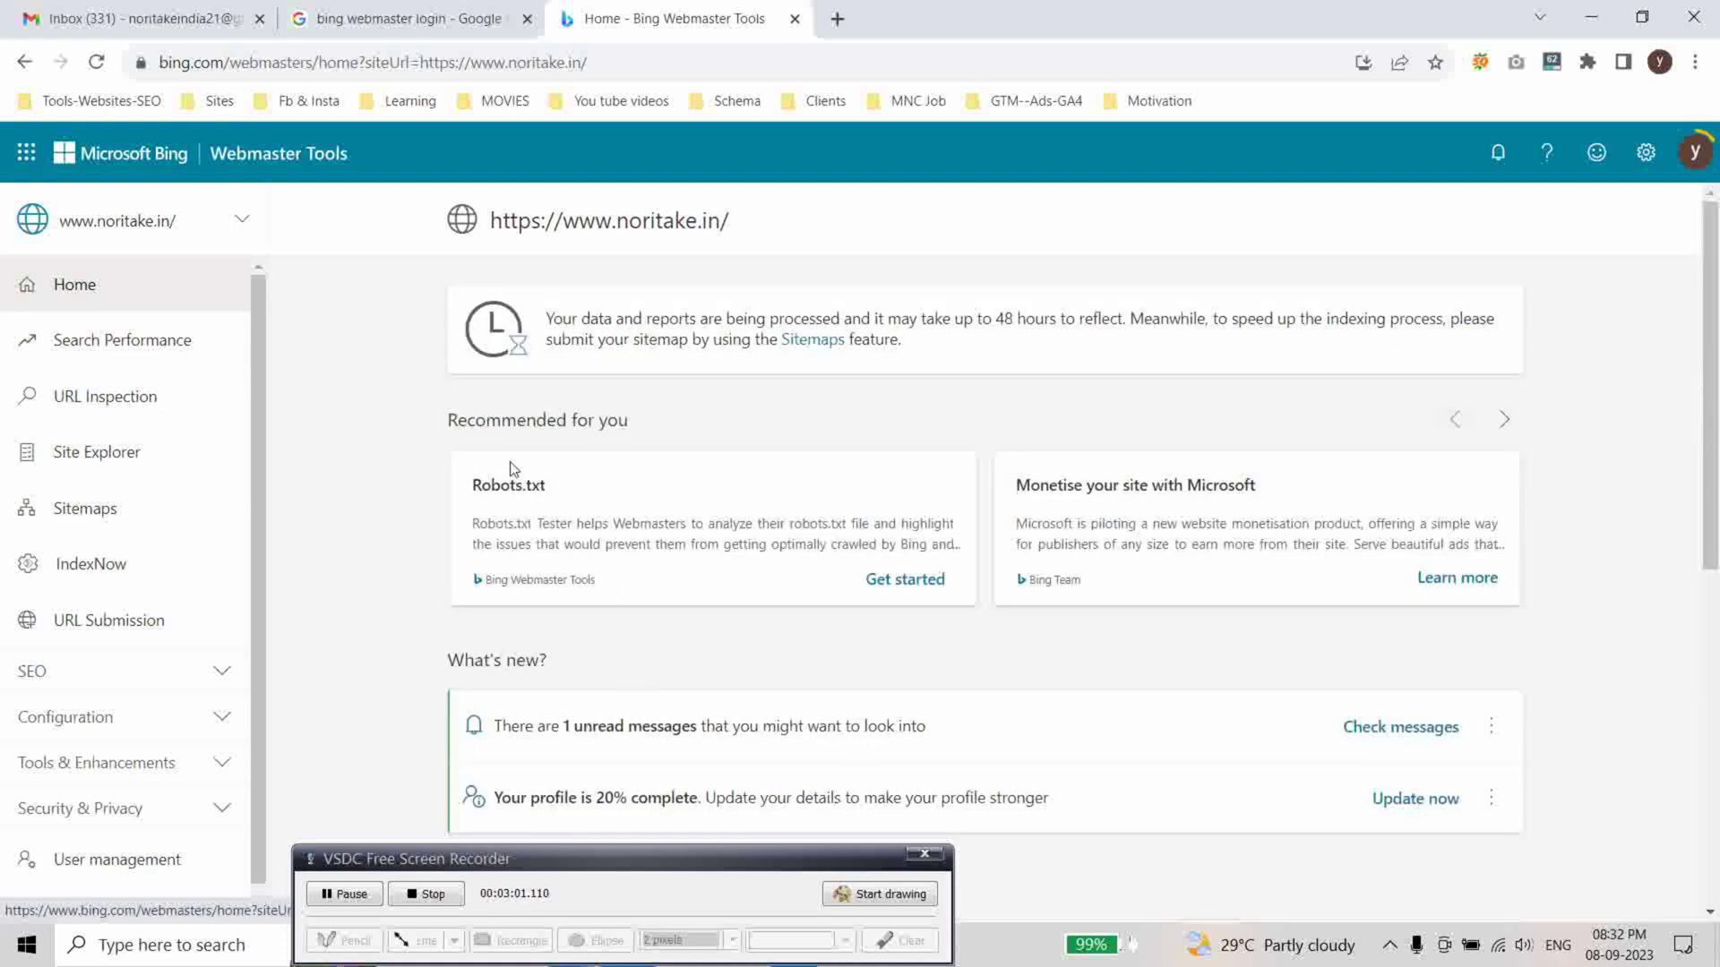
pyautogui.click(91, 342)
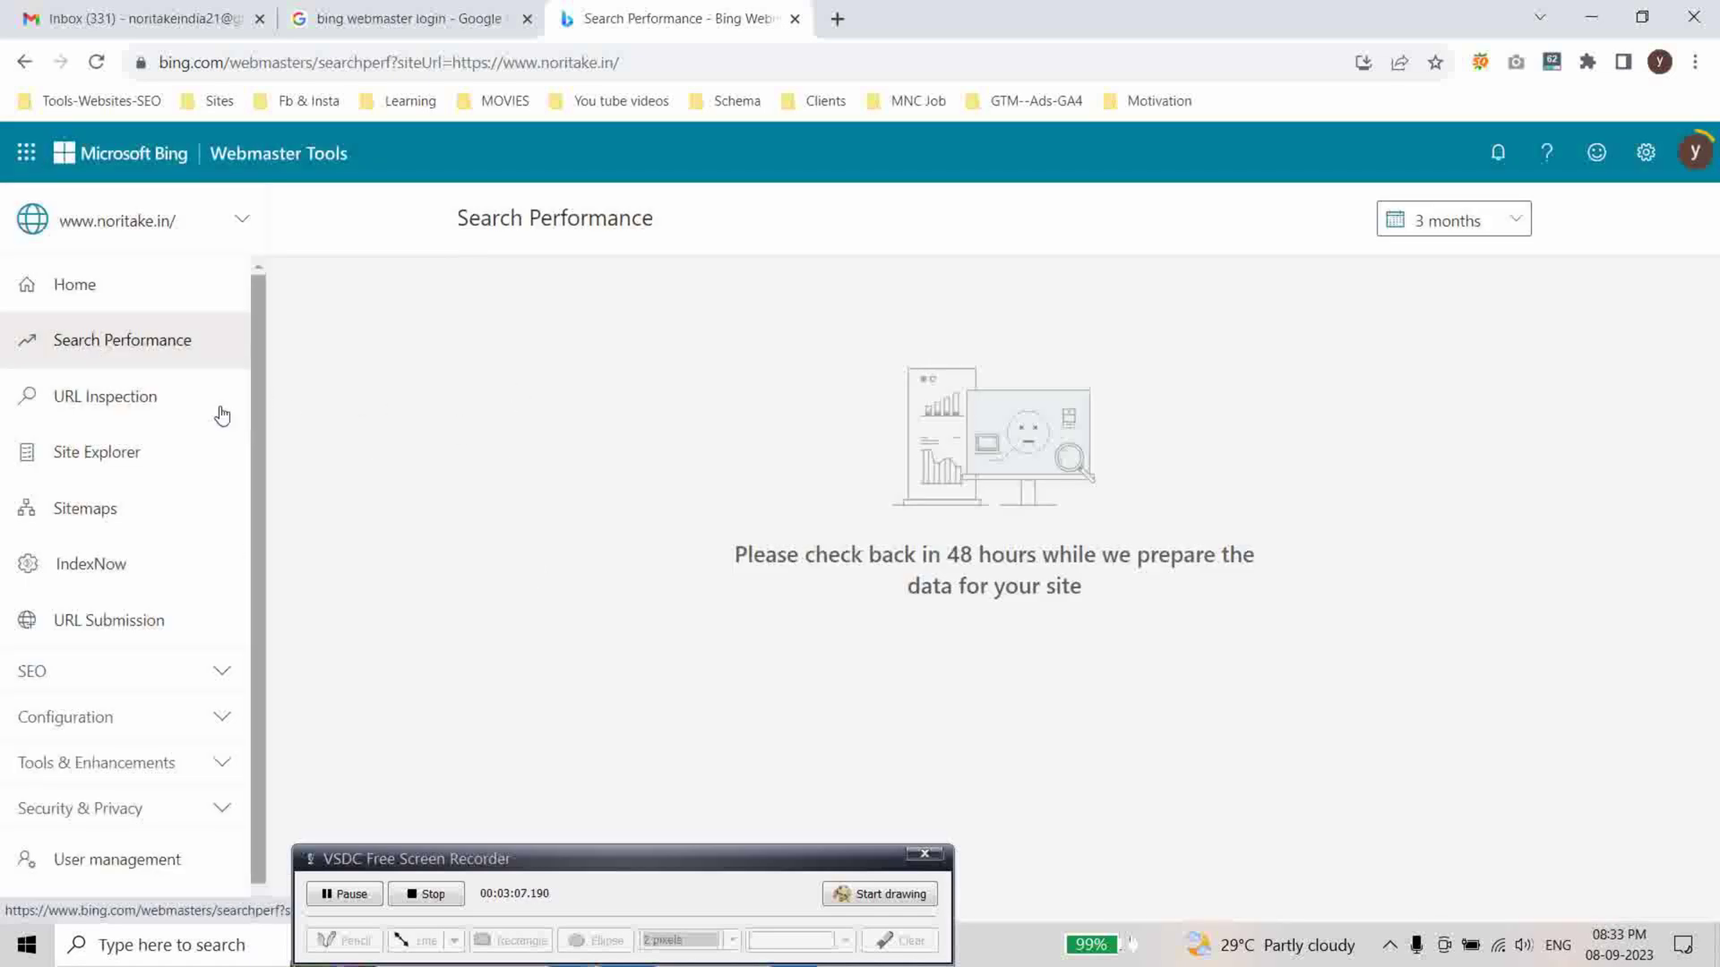
# Open URL Inspection and place the cursor in the Enter URL to inspect box.
pyautogui.click(142, 405)
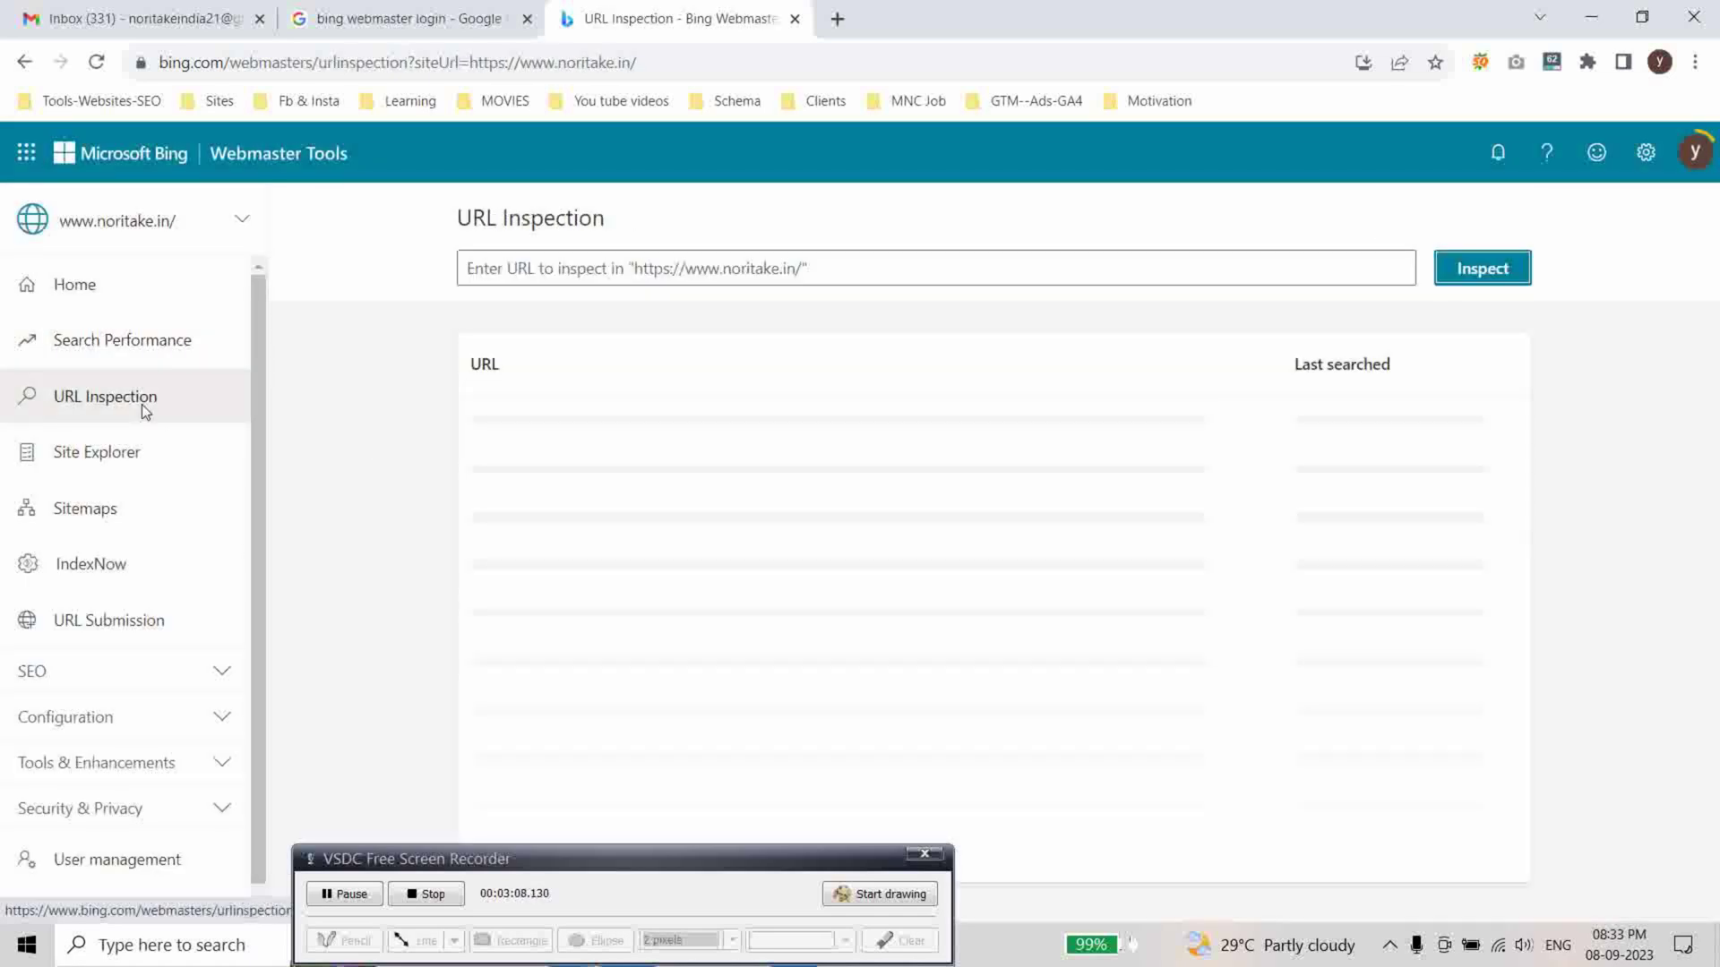
pyautogui.click(605, 275)
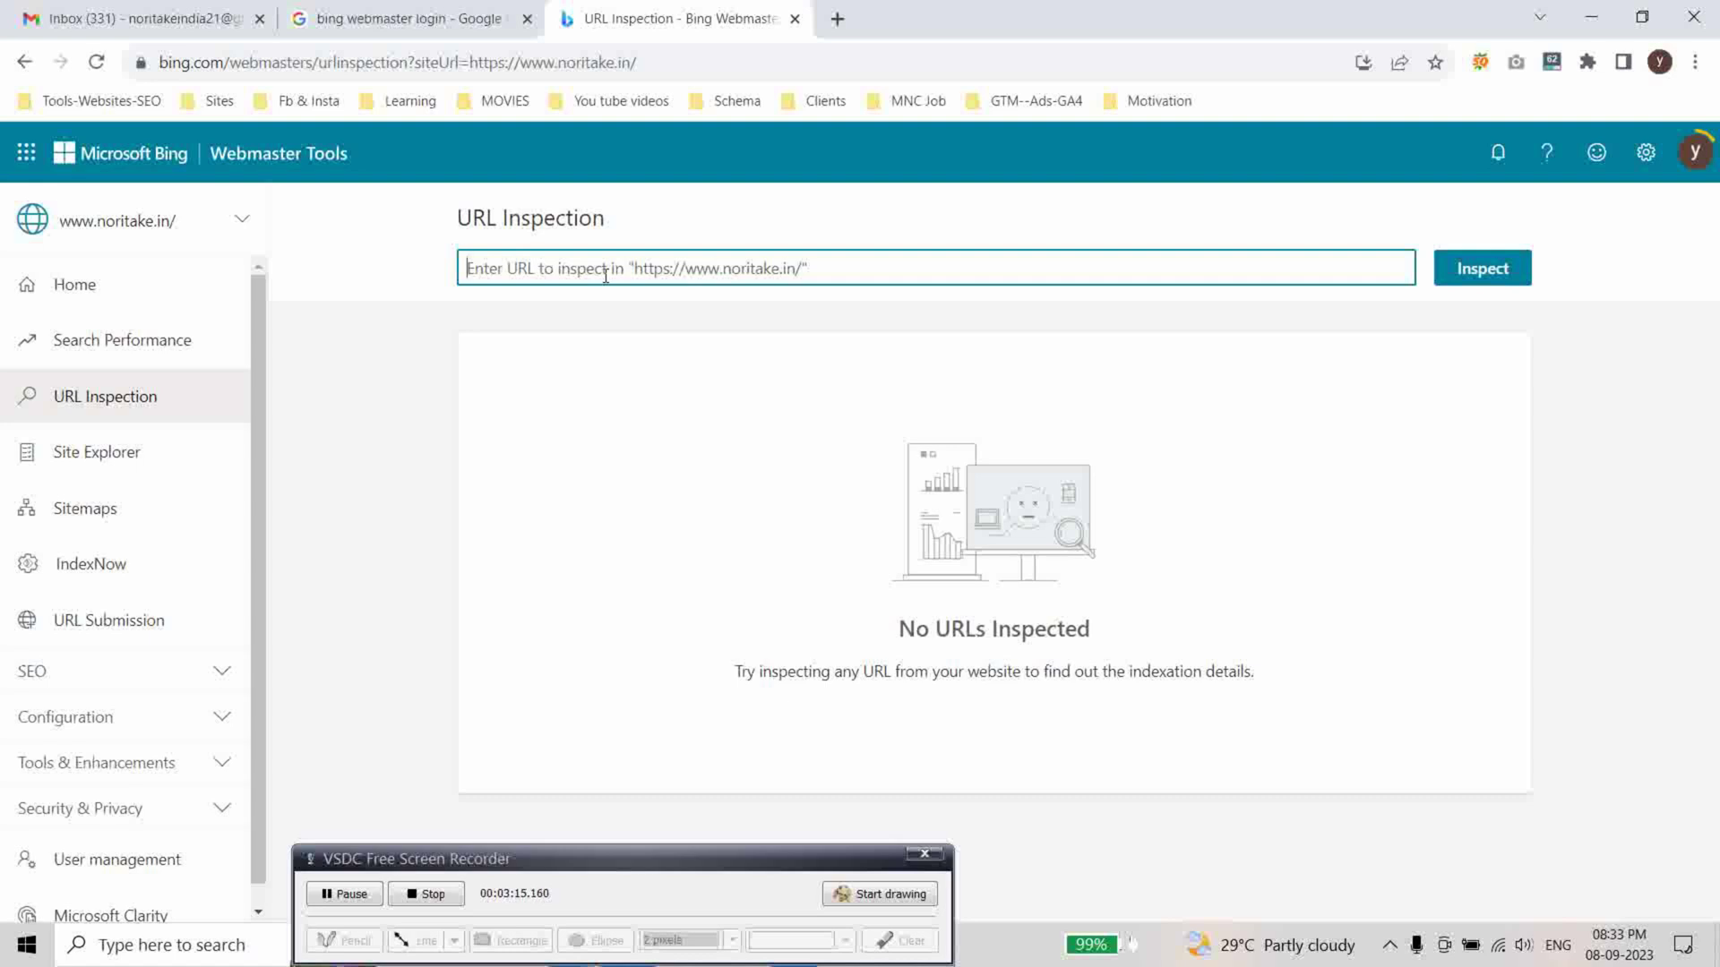
pyautogui.click(63, 510)
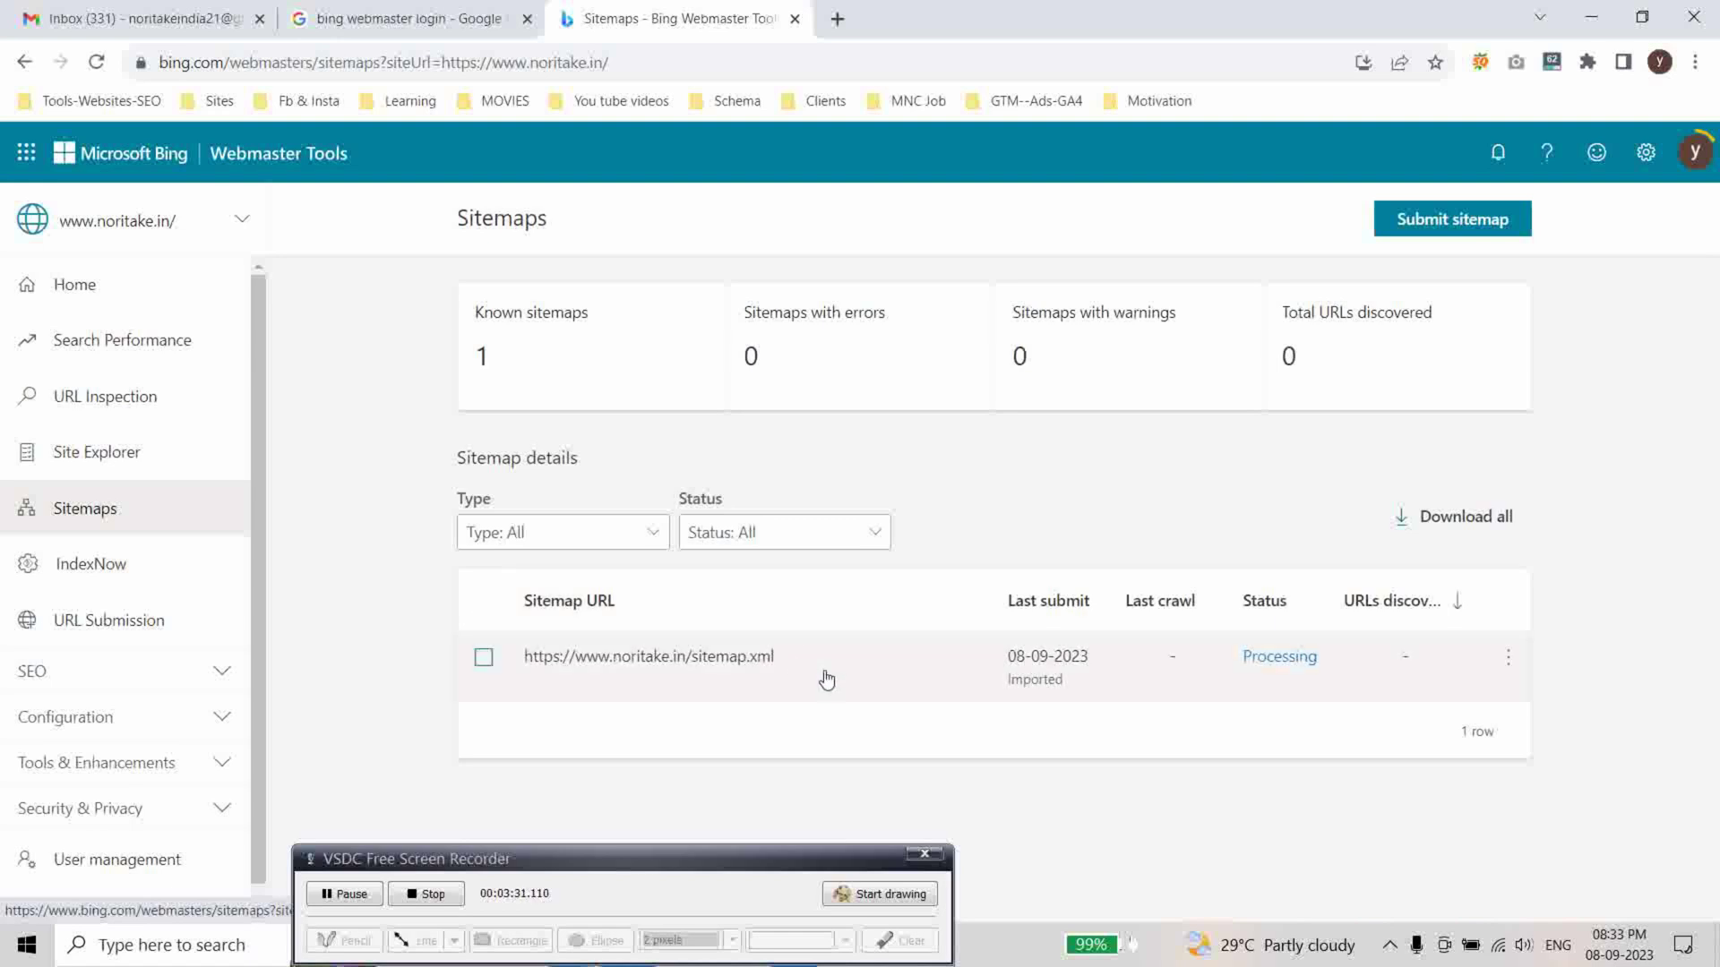
pyautogui.click(1422, 230)
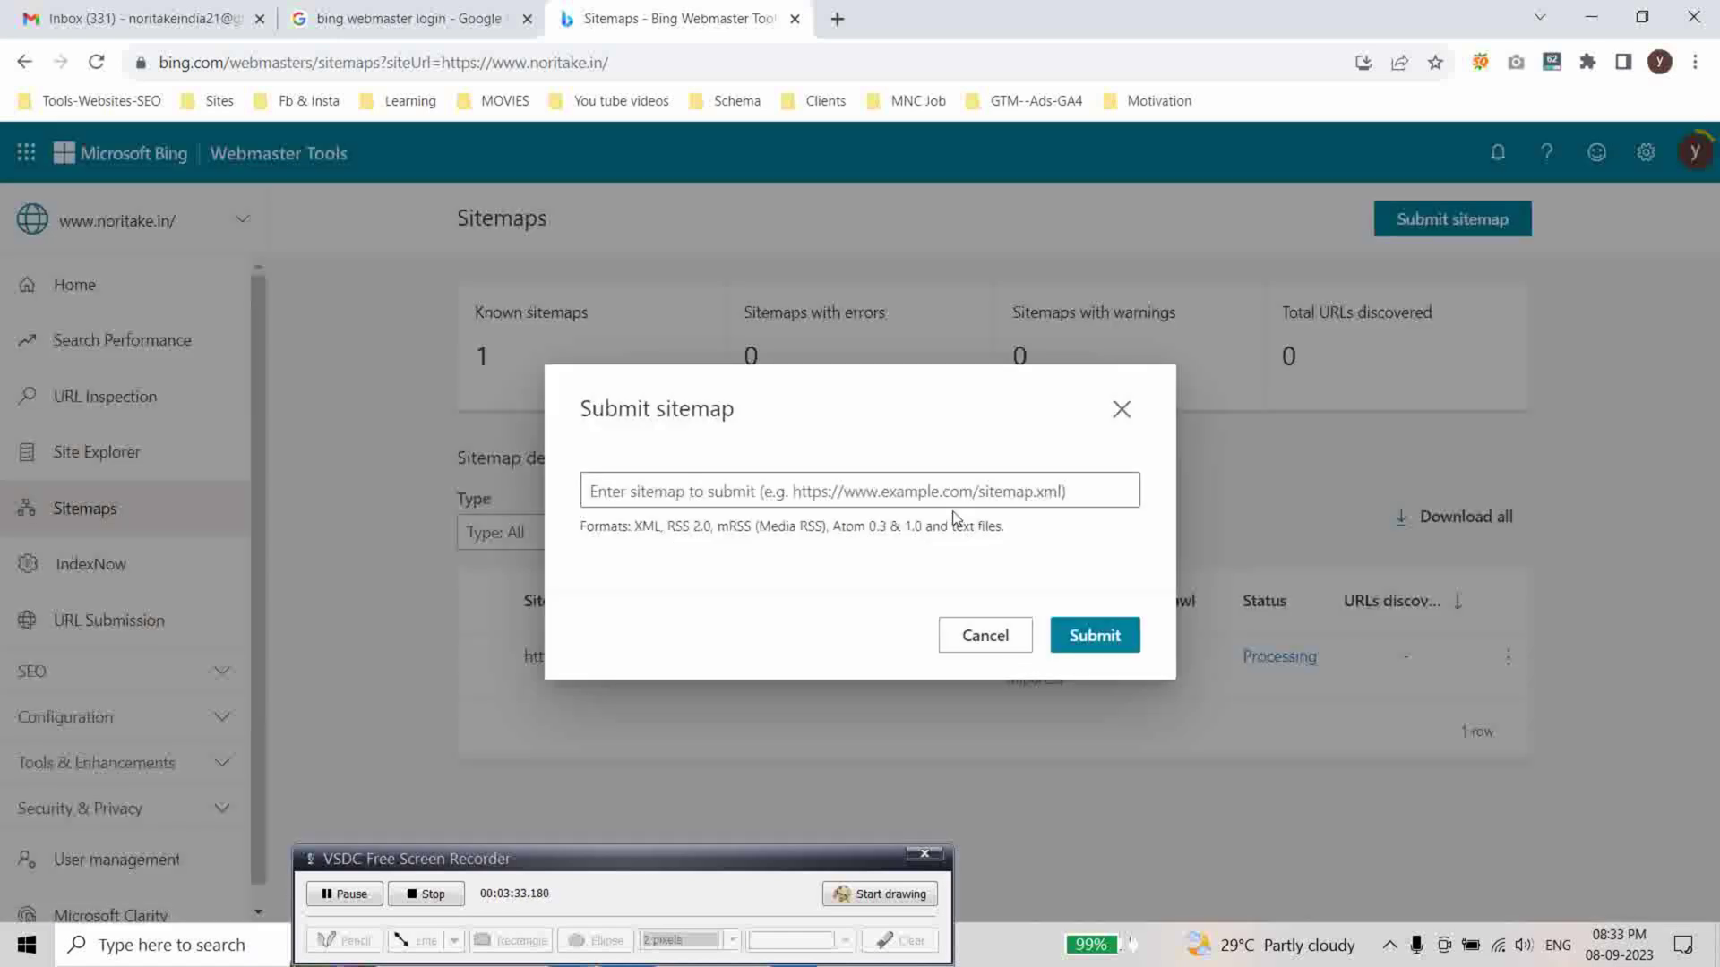
pyautogui.click(739, 491)
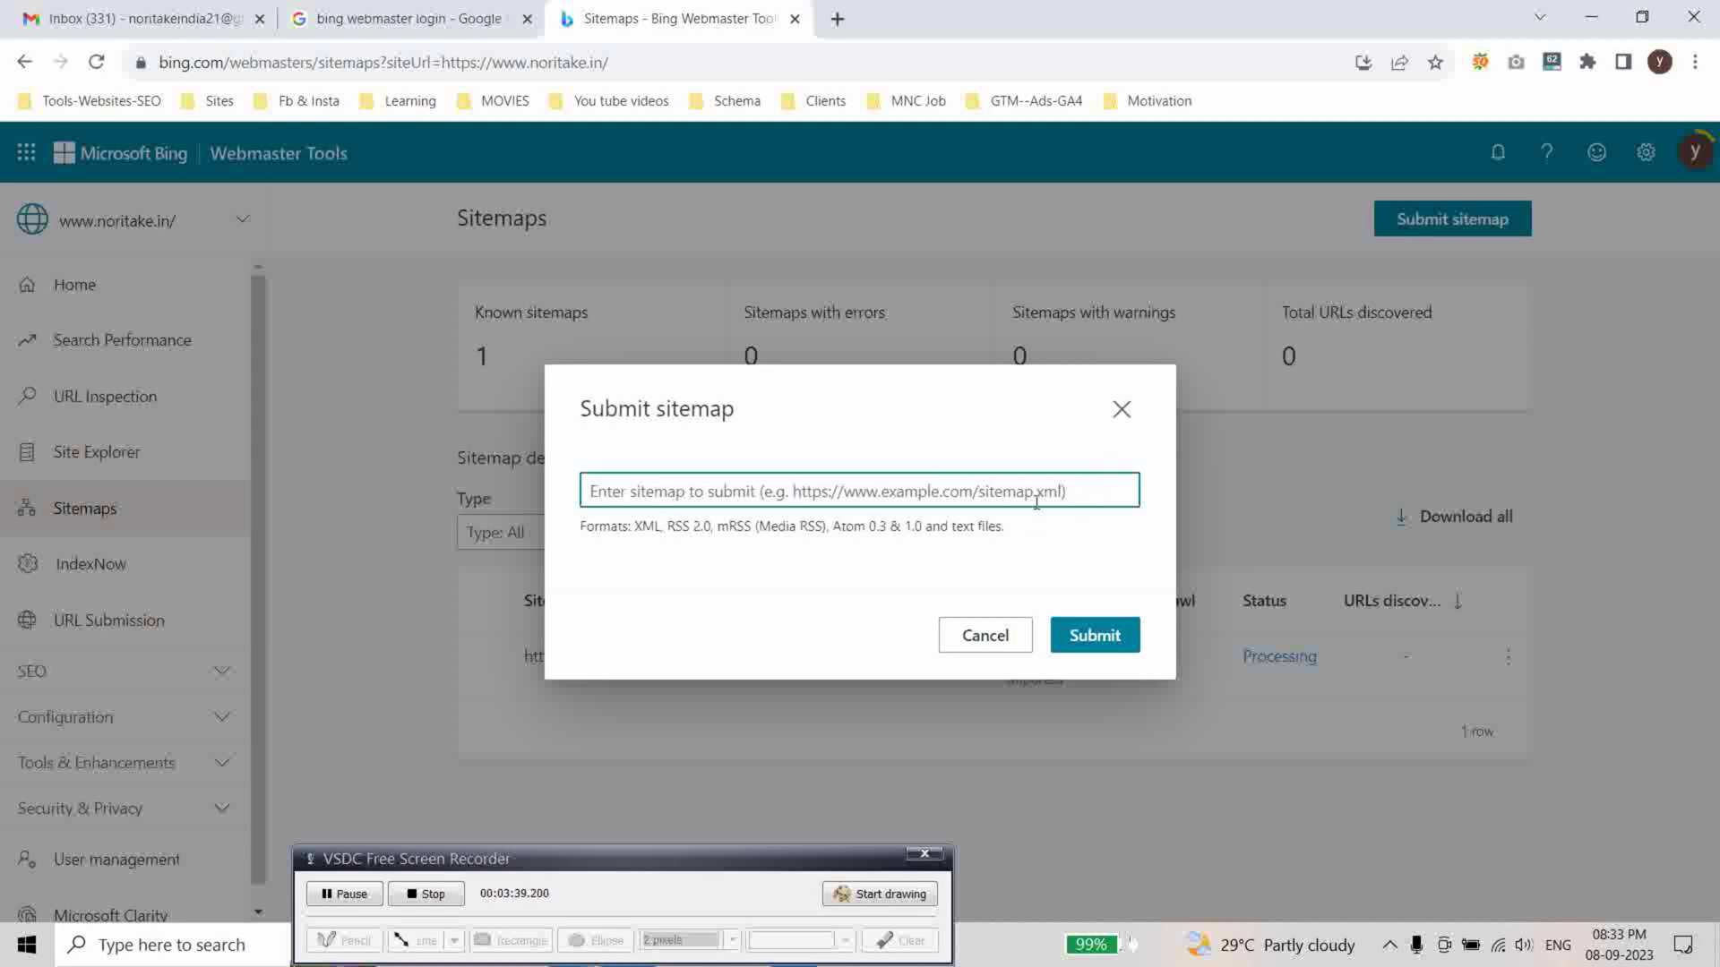
pyautogui.click(1004, 637)
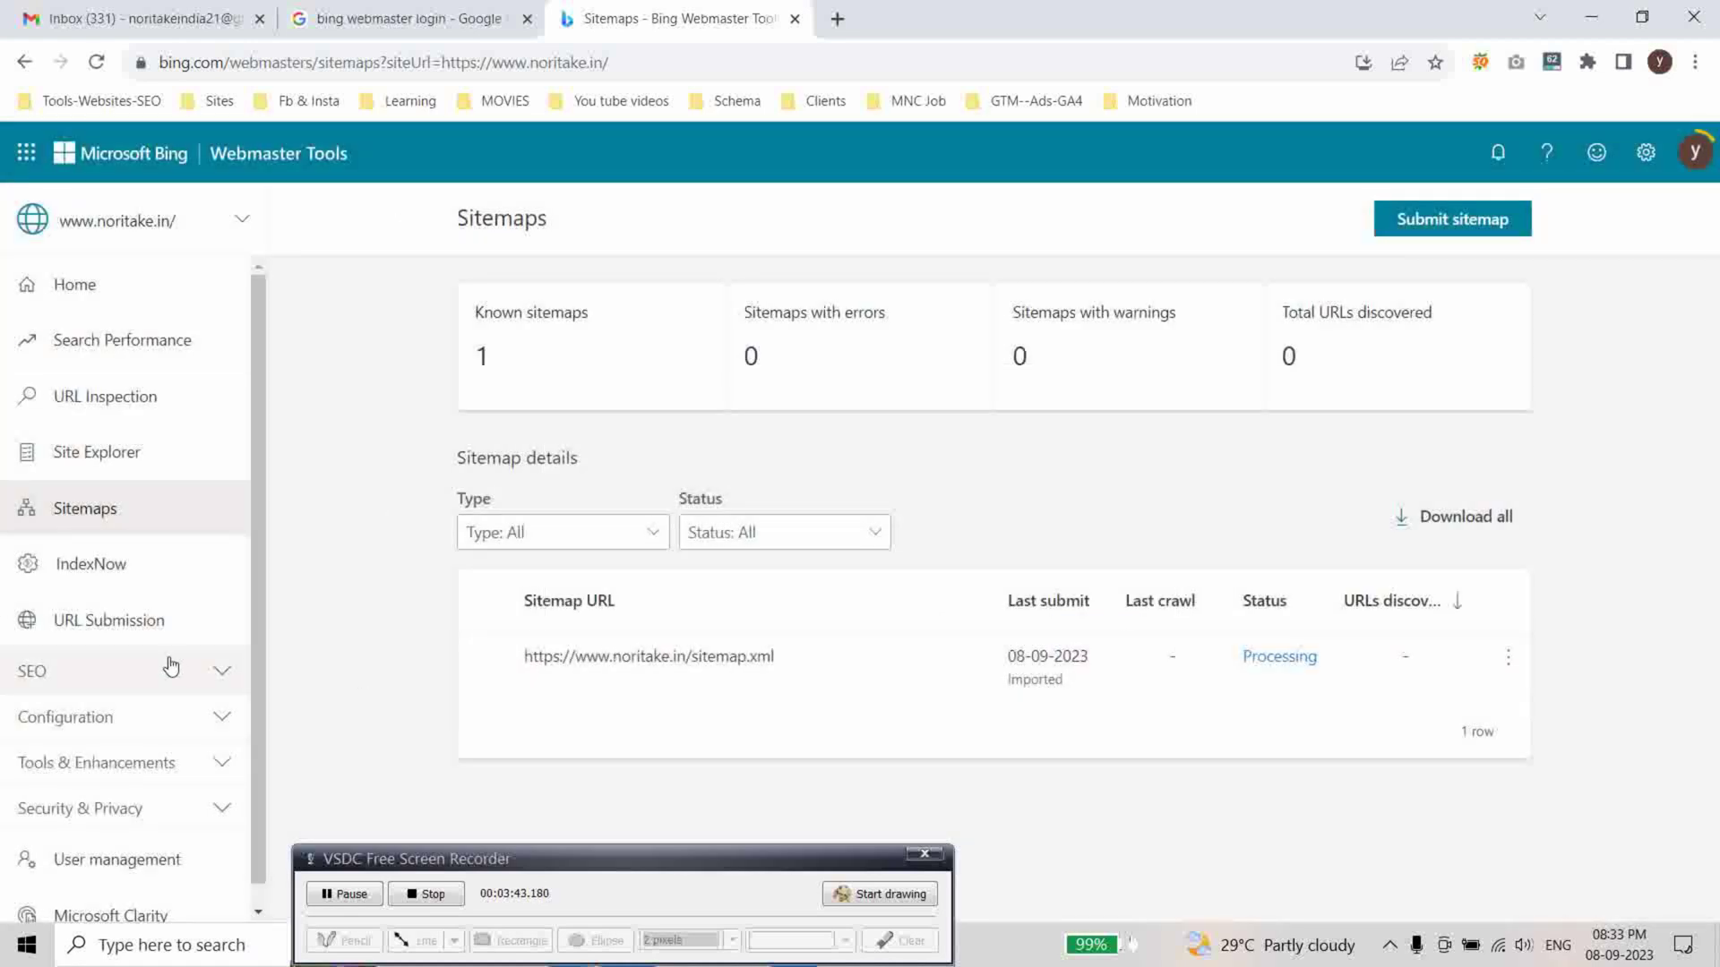
# Review the IndexNow page's WordPress and Cloudflare options, then expand the SEO section.
pyautogui.click(81, 572)
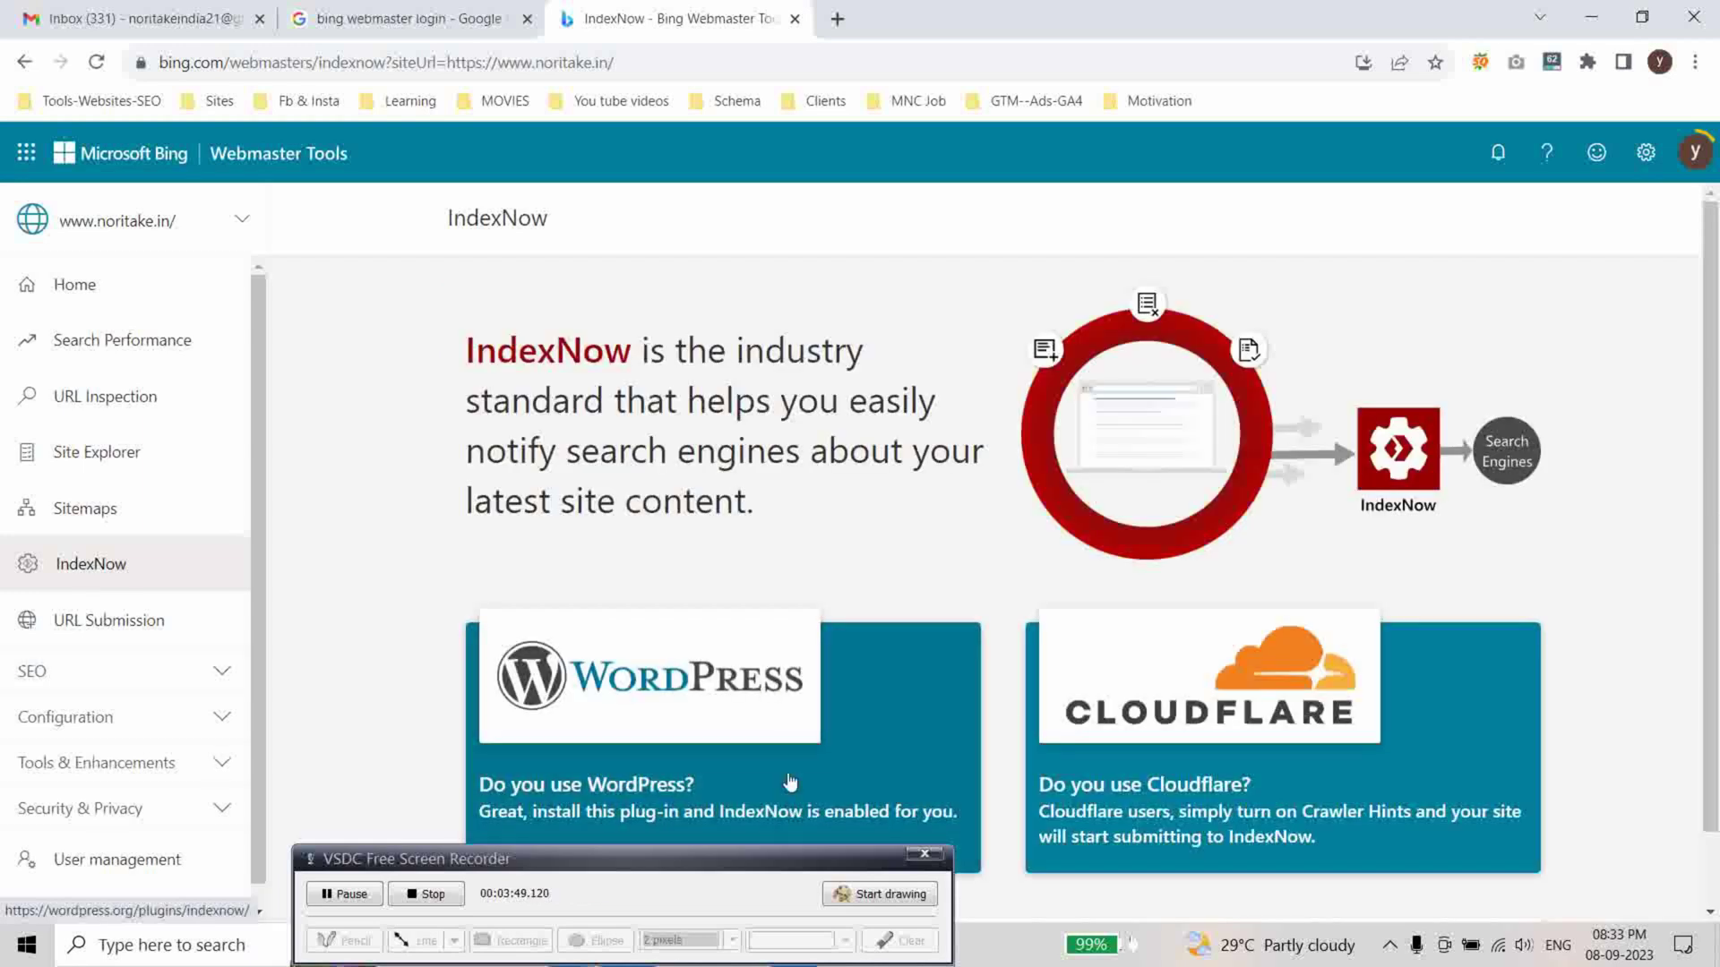
pyautogui.scroll(-1, 755, 714)
pyautogui.scroll(1, 755, 714)
pyautogui.scroll(-1, 783, 713)
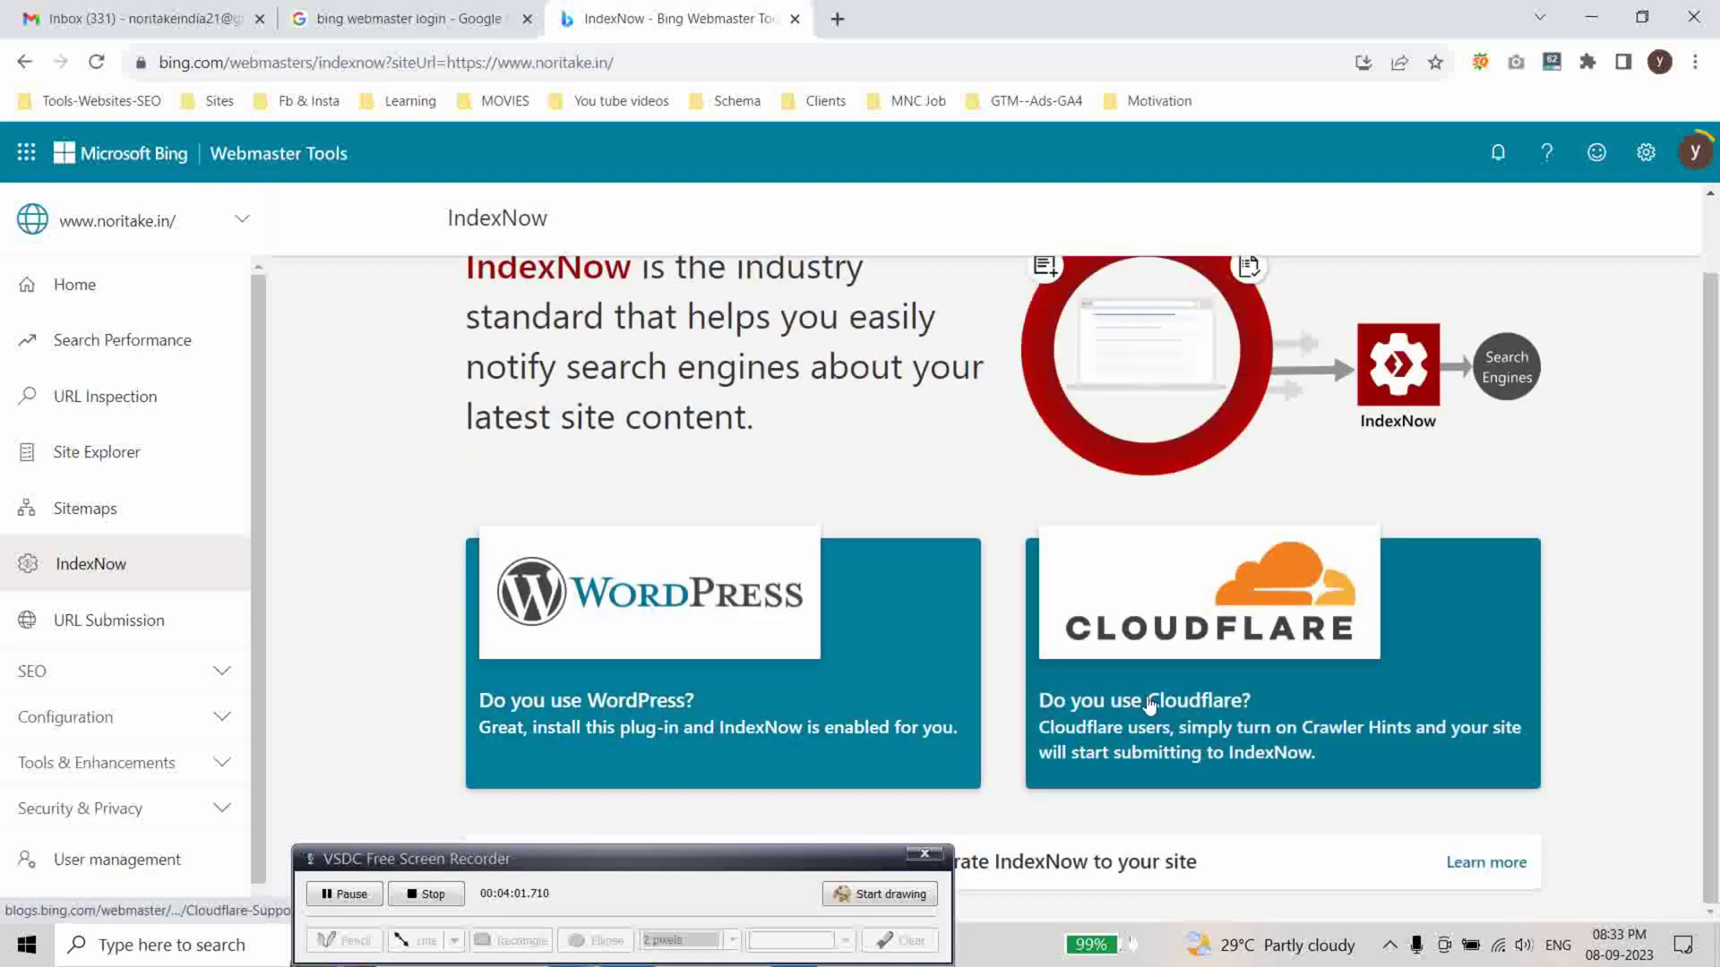
pyautogui.click(213, 688)
pyautogui.scroll(-2, 213, 697)
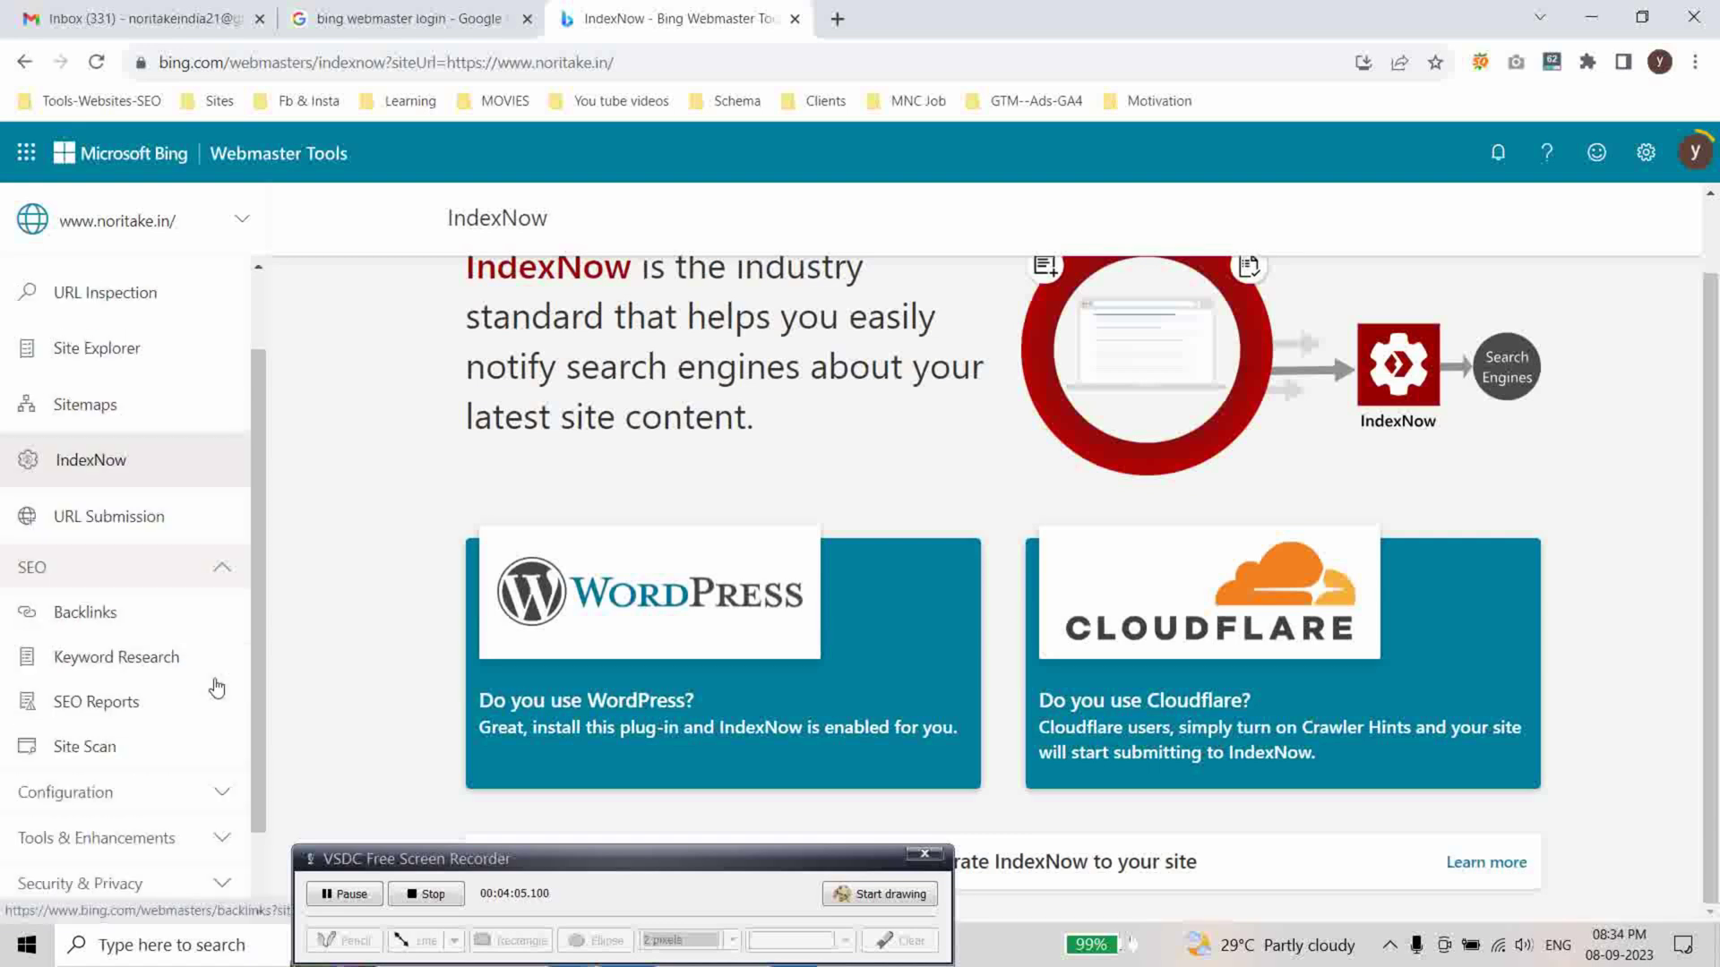
# Review the site's backlinks (9 referring domains, 5 anchor texts) in Backlinks To Any Site.
pyautogui.click(118, 521)
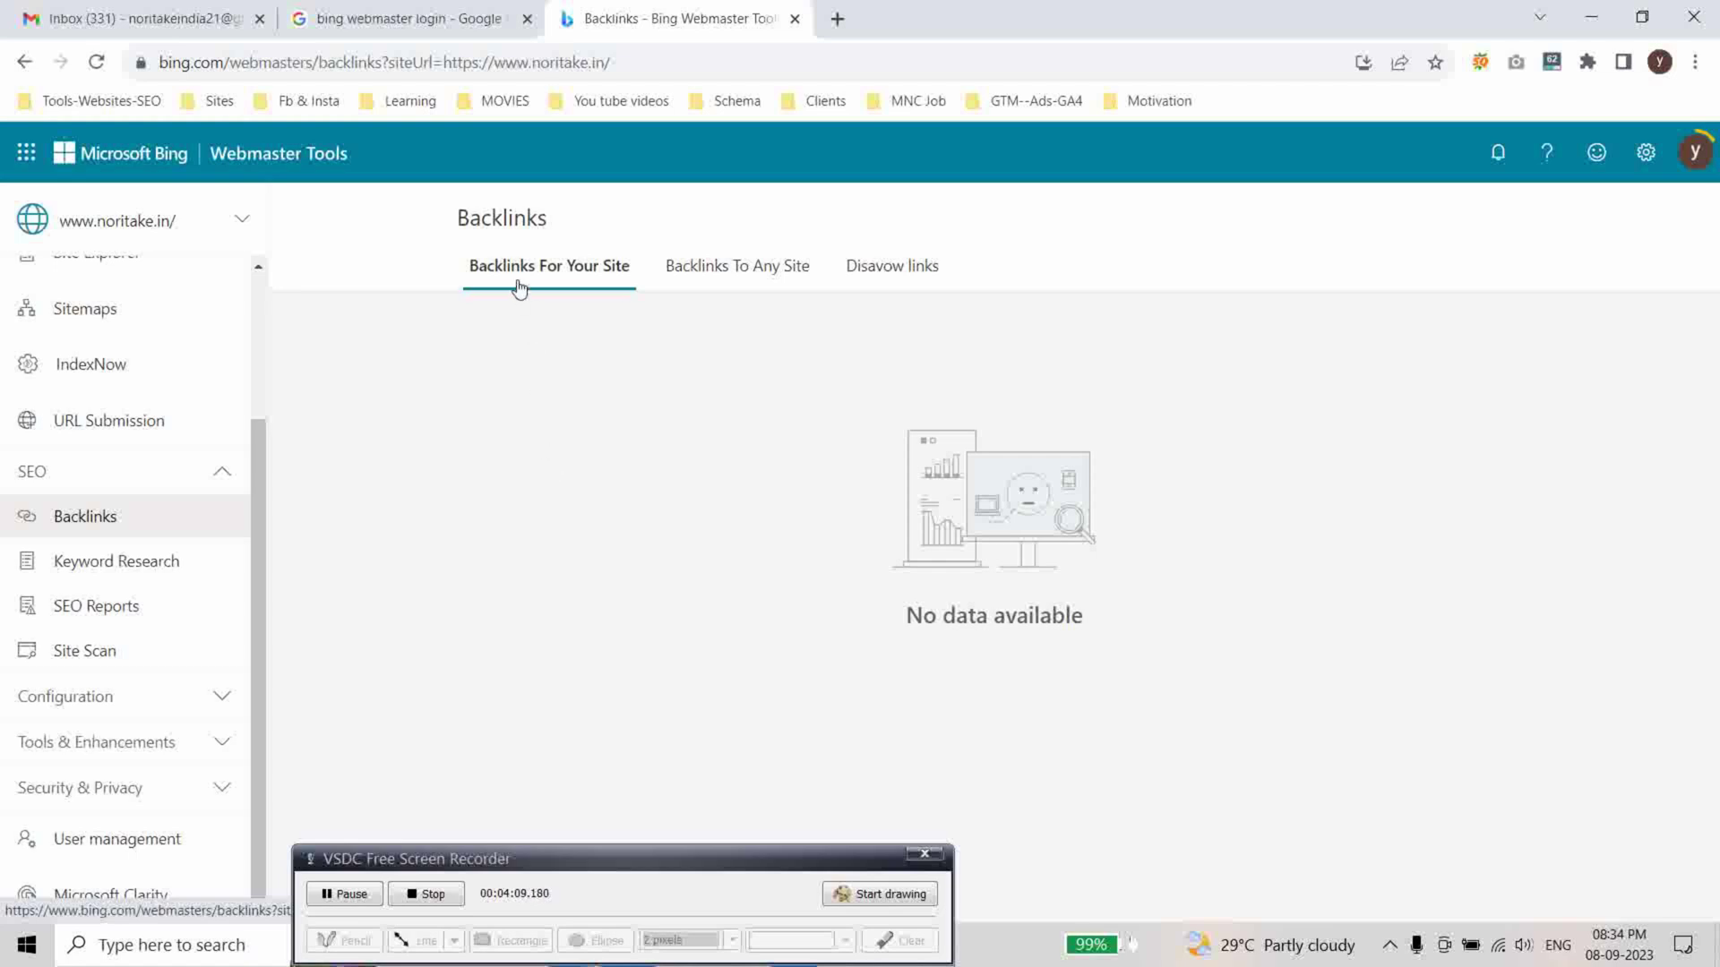
pyautogui.click(707, 274)
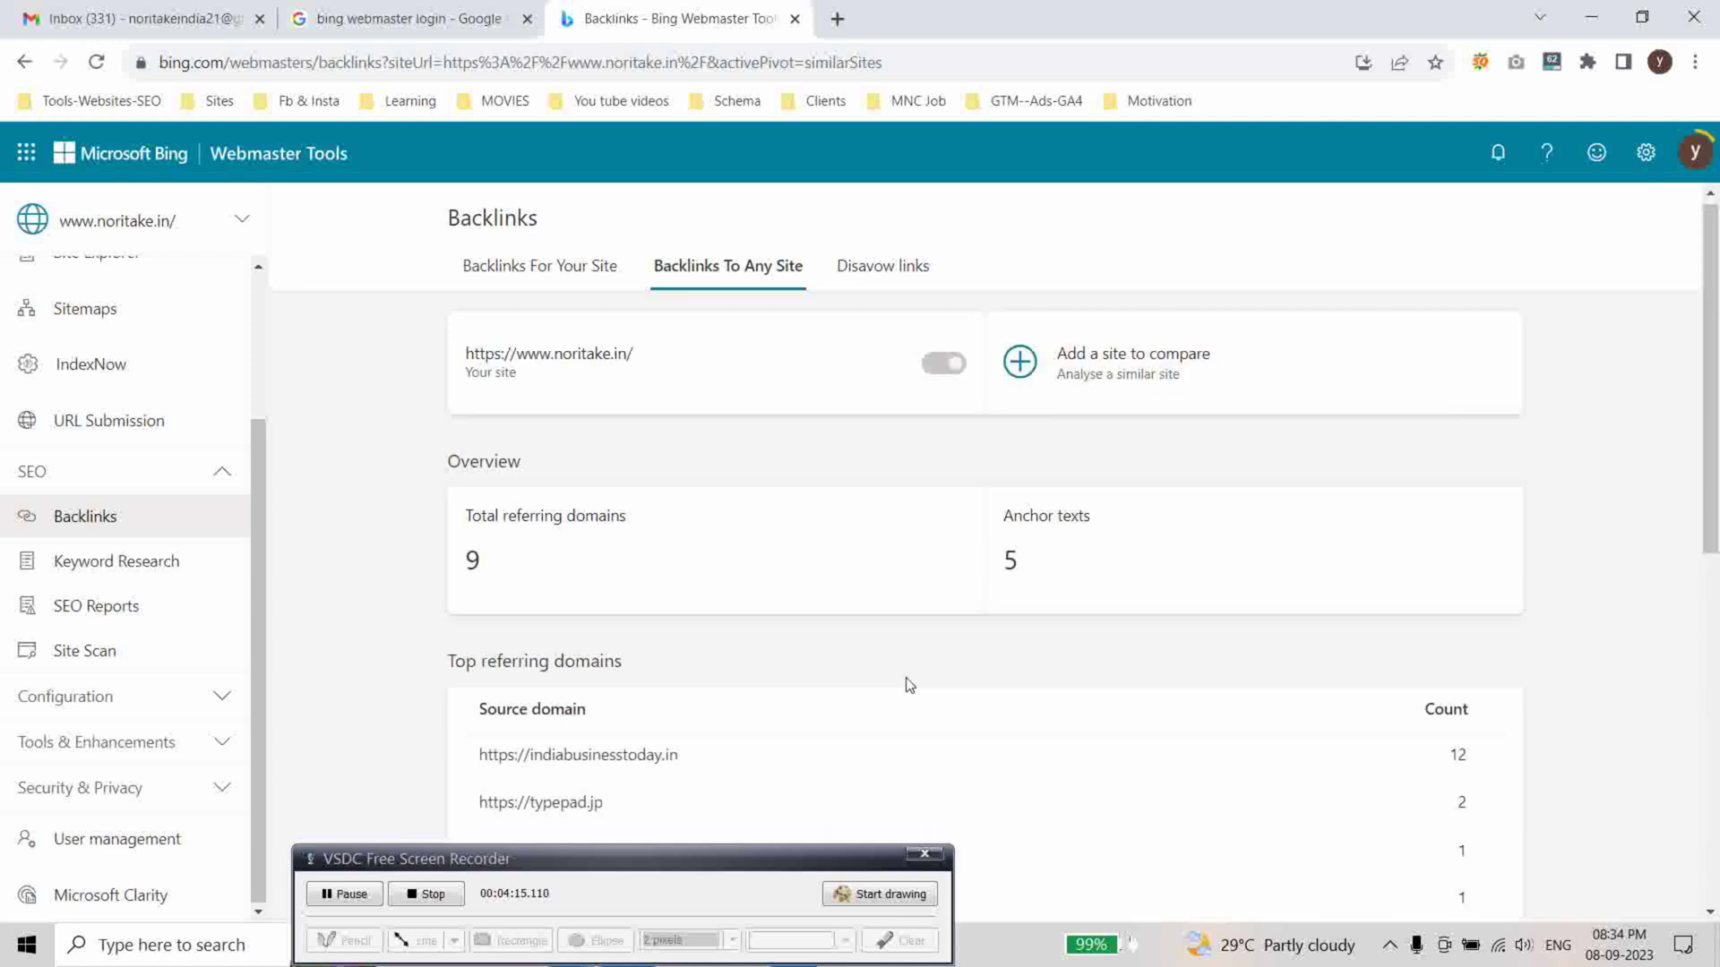
pyautogui.scroll(-4, 905, 683)
pyautogui.scroll(4, 1029, 610)
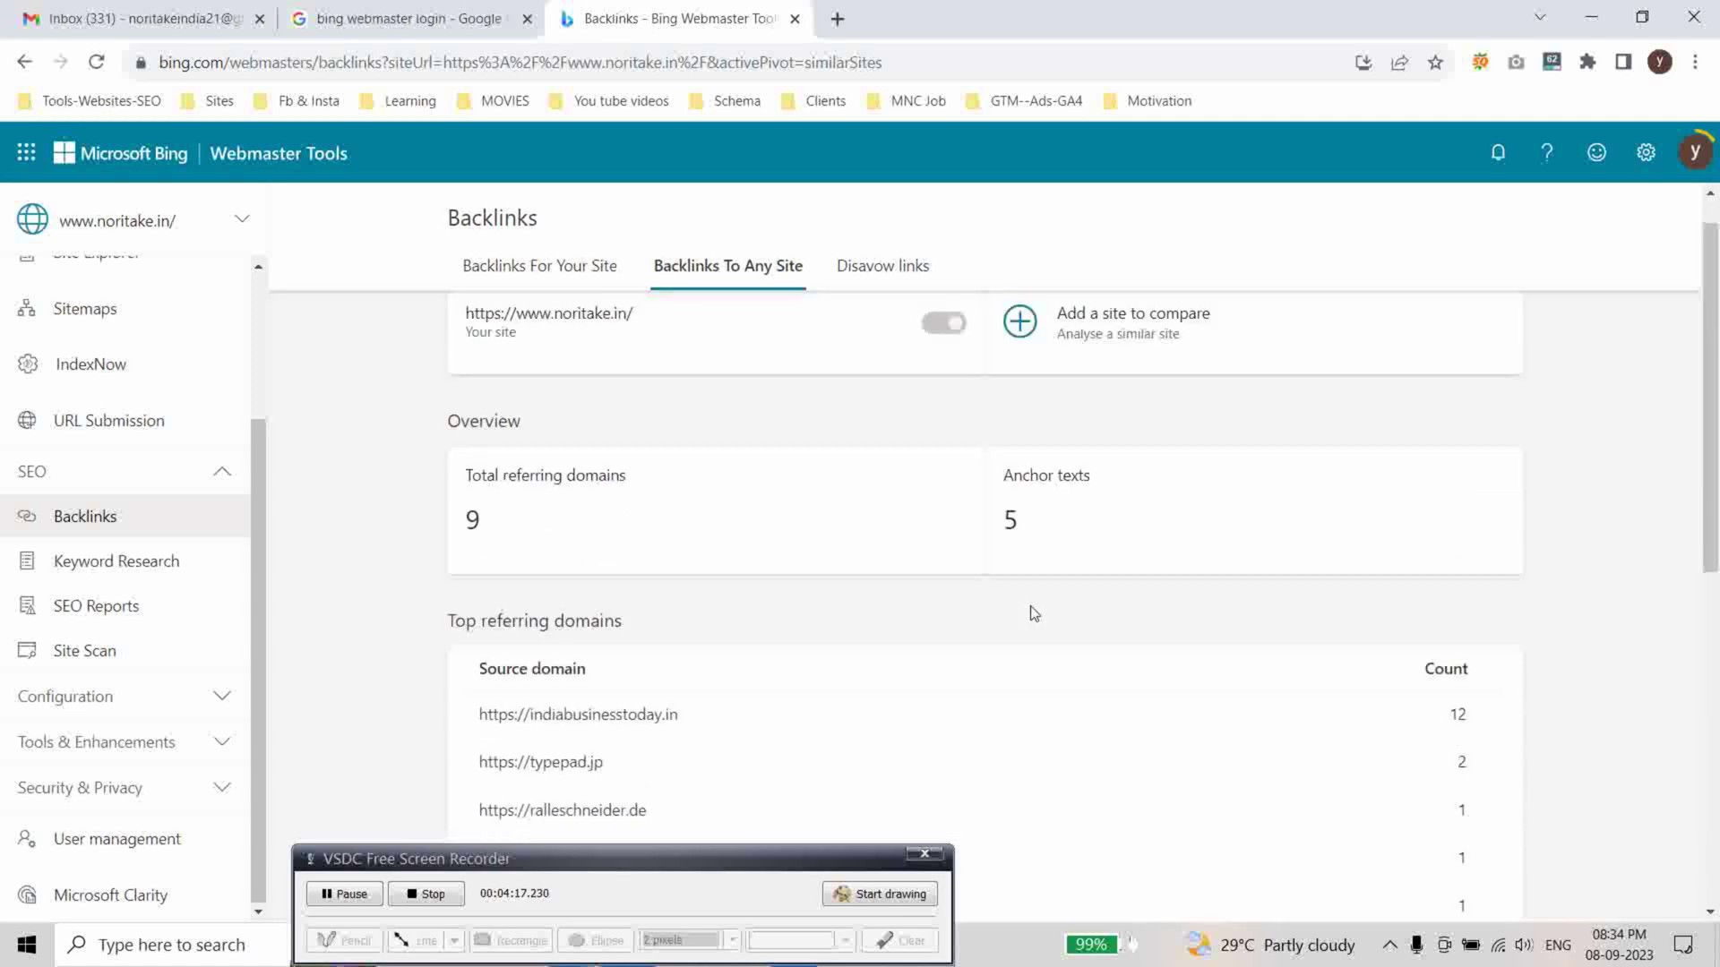
pyautogui.scroll(-5, 883, 695)
pyautogui.scroll(5, 842, 615)
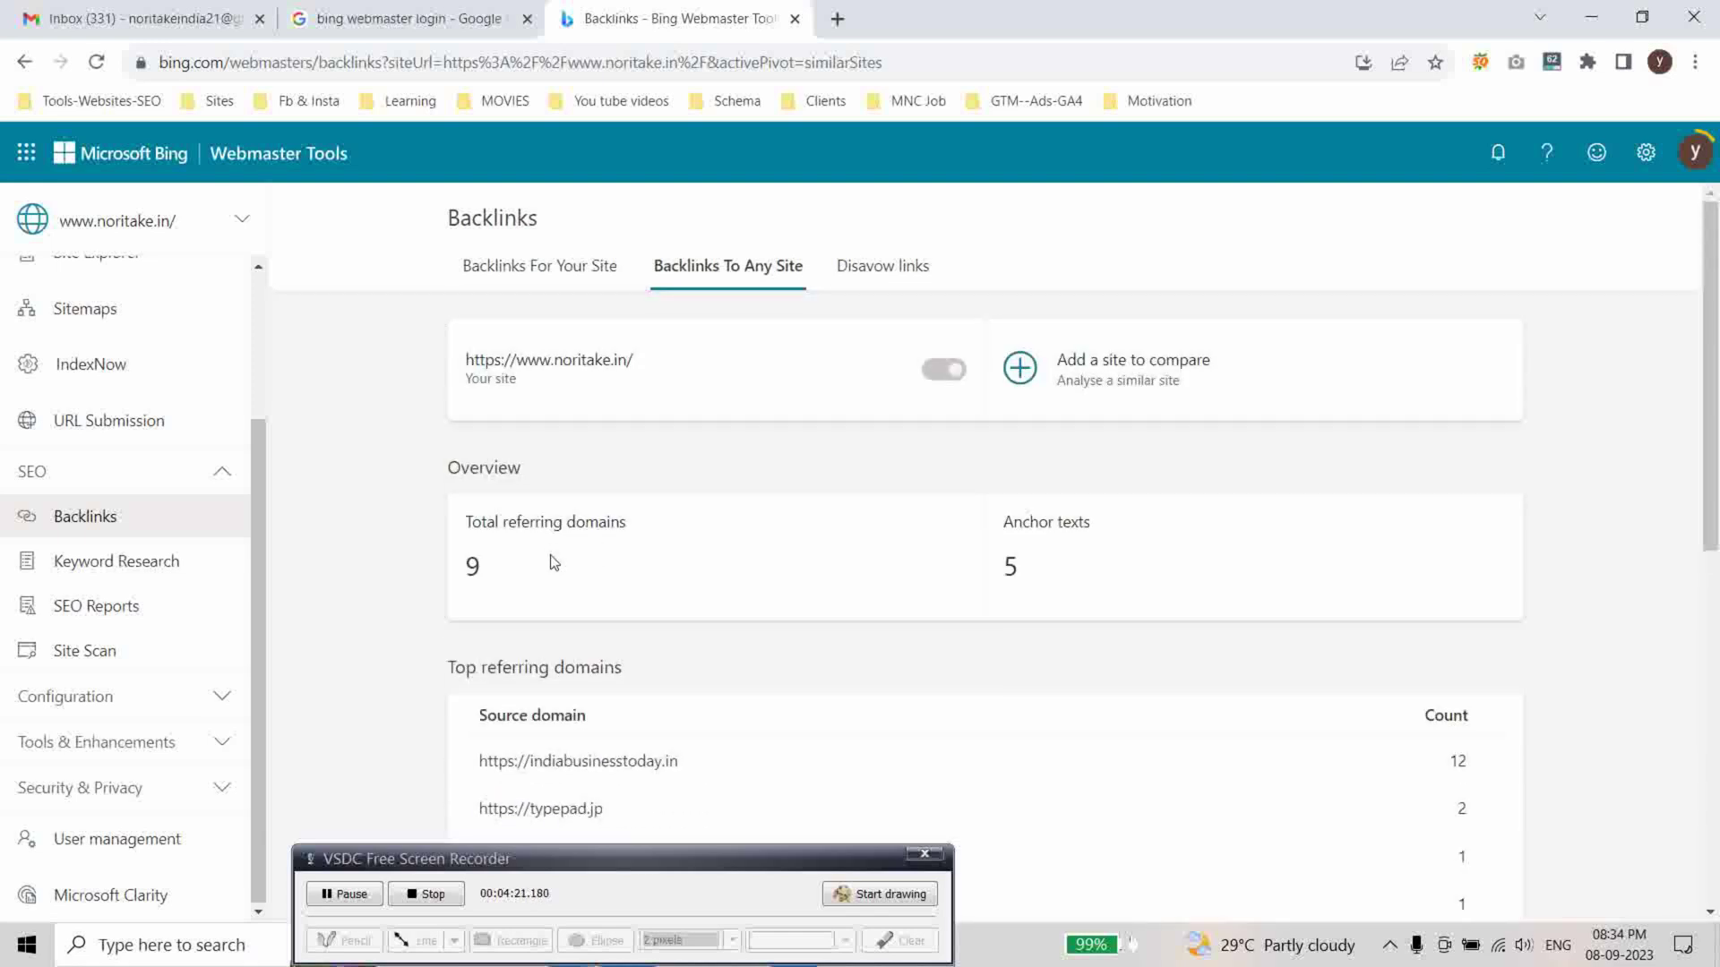
pyautogui.scroll(-9, 672, 614)
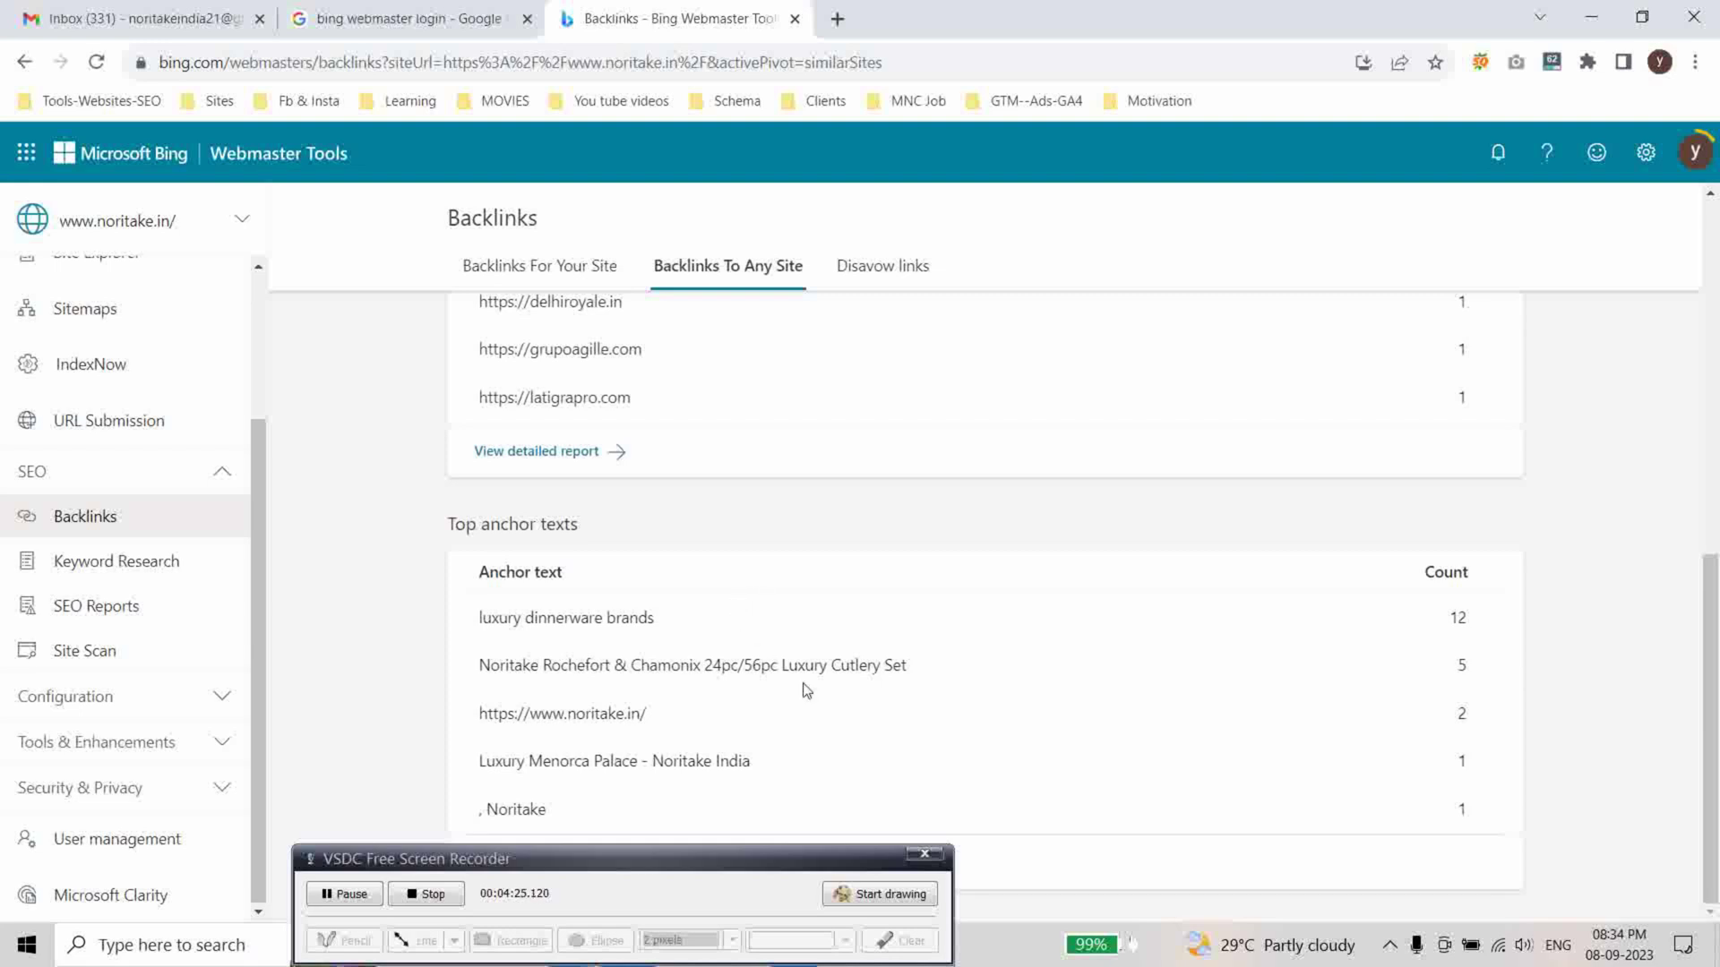
pyautogui.scroll(10, 806, 690)
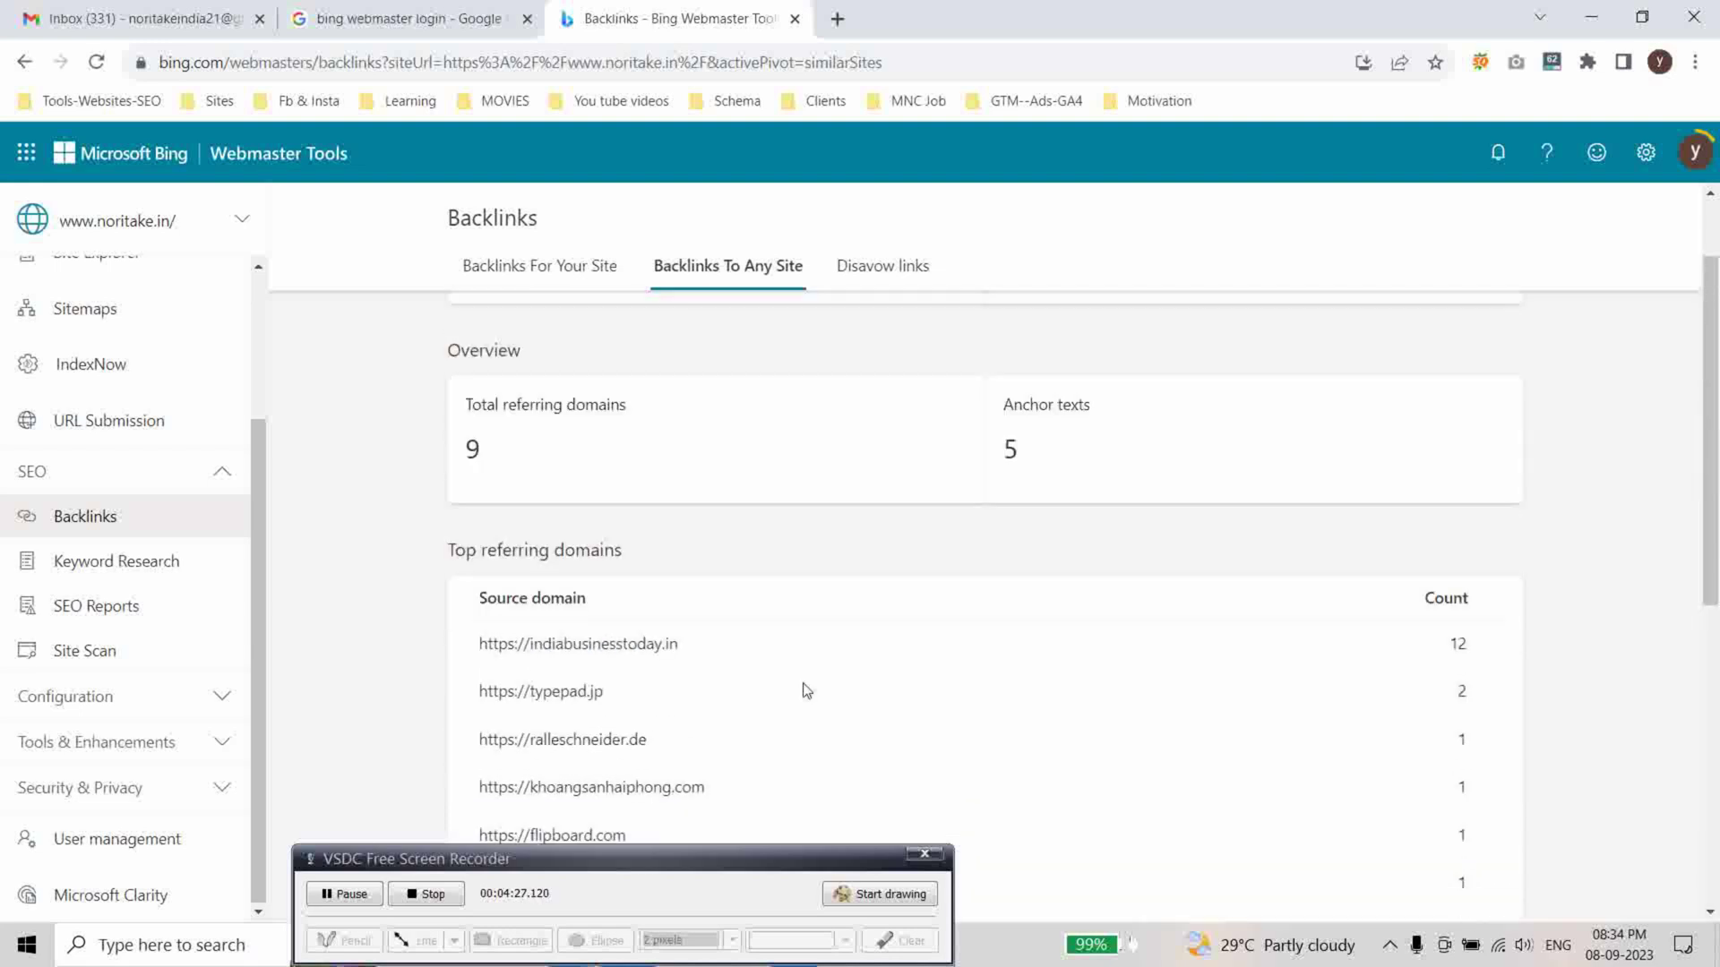
pyautogui.scroll(-9, 806, 689)
pyautogui.scroll(5, 806, 690)
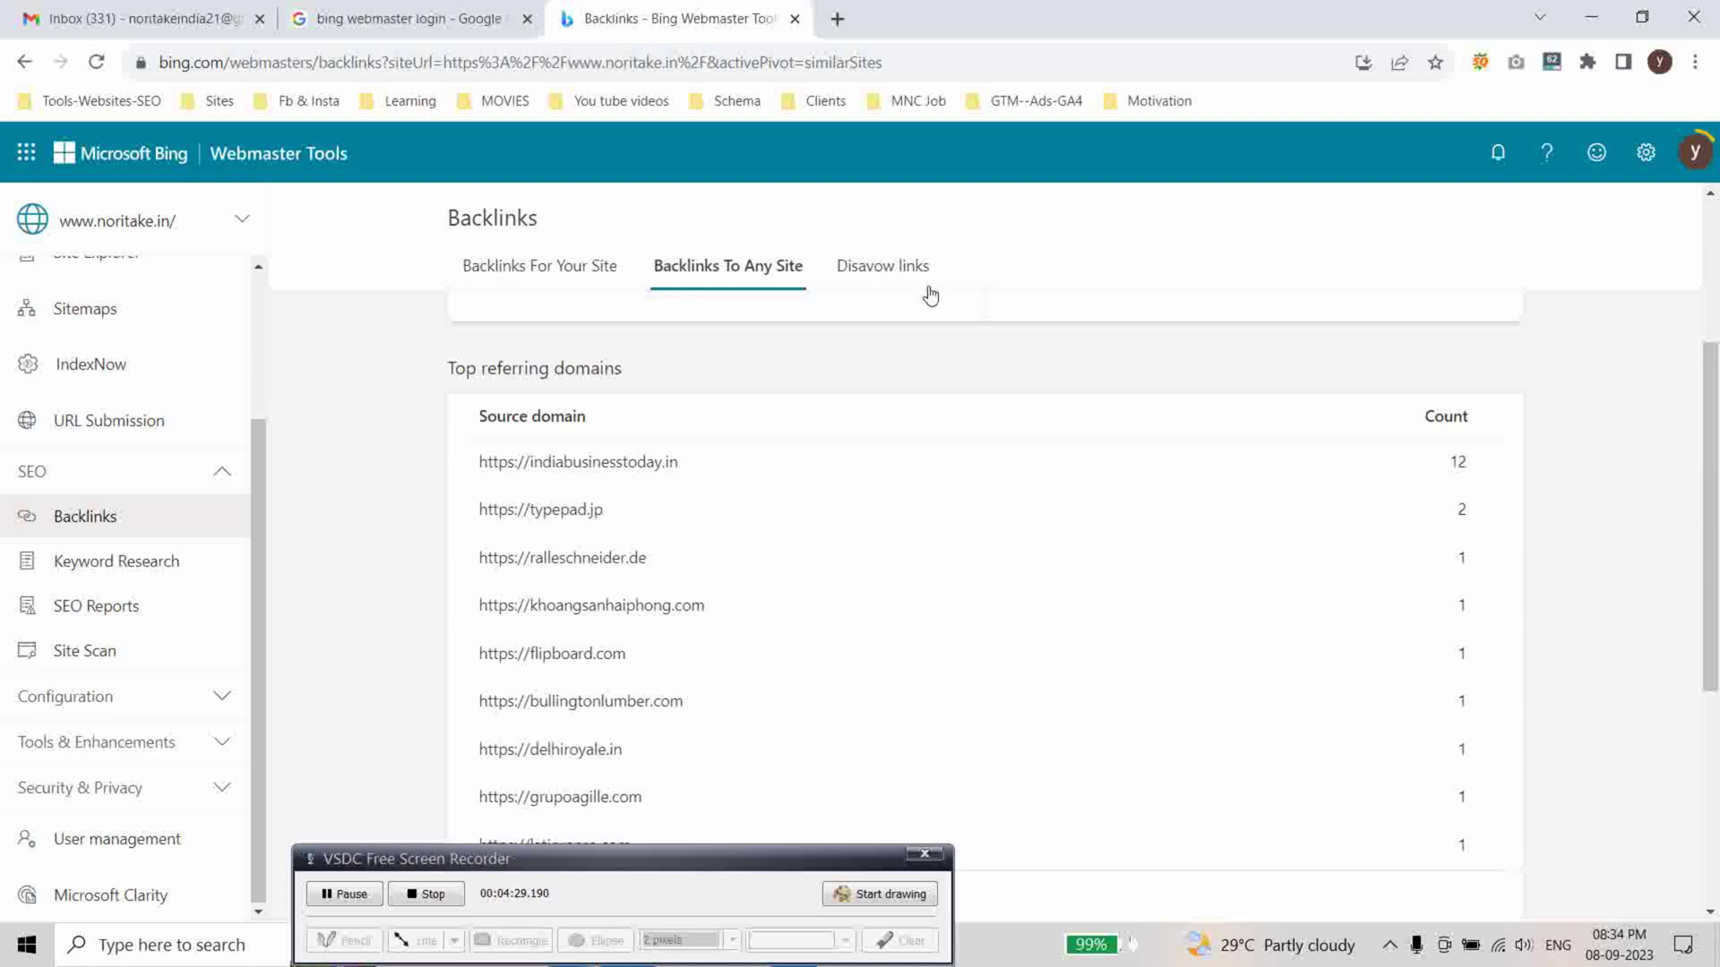
# Check the empty disavow links list, then go to Keyword Research.
pyautogui.click(887, 269)
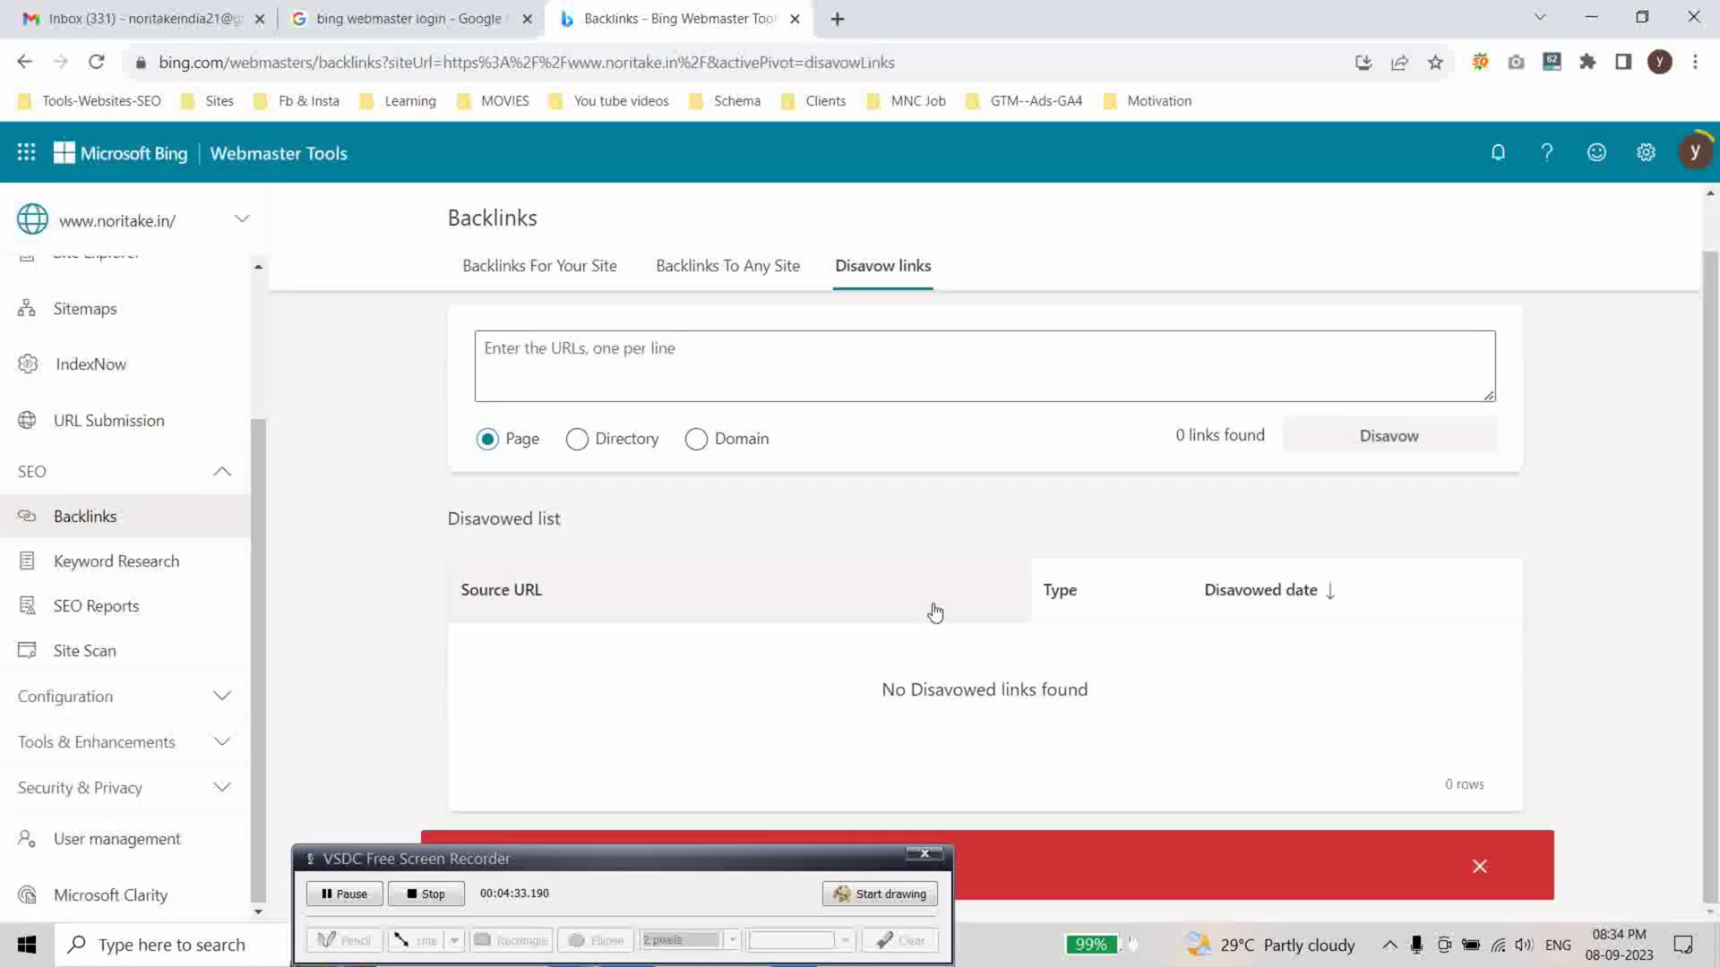
pyautogui.click(635, 358)
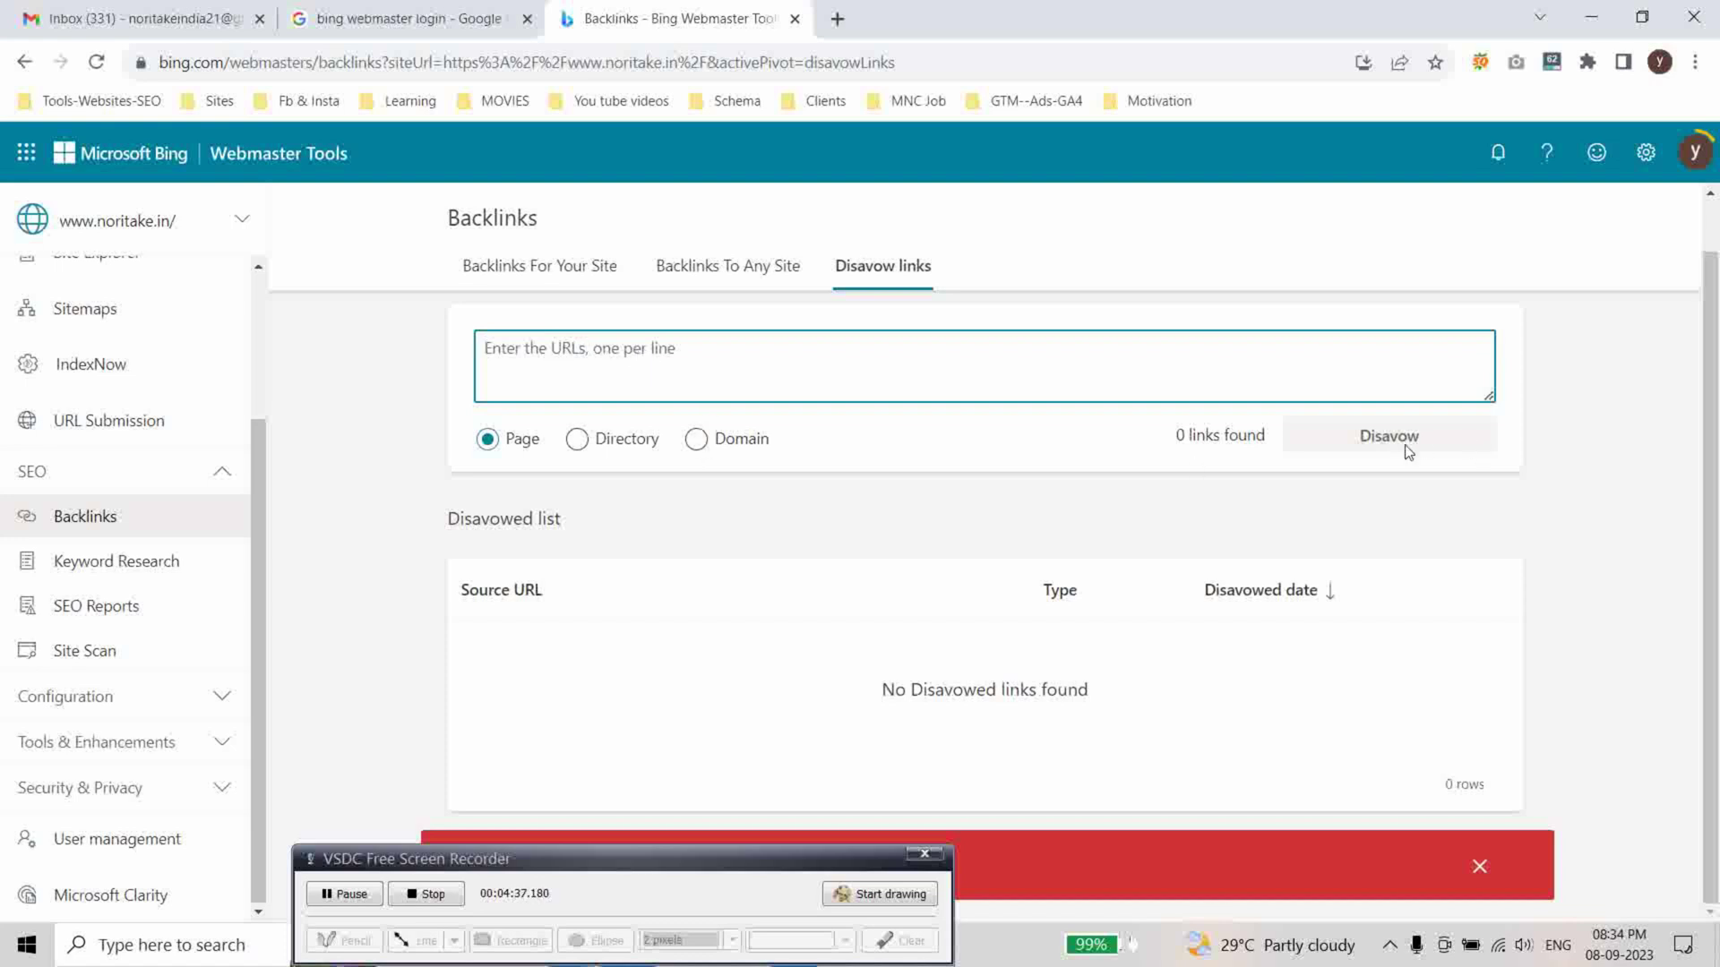
pyautogui.click(153, 564)
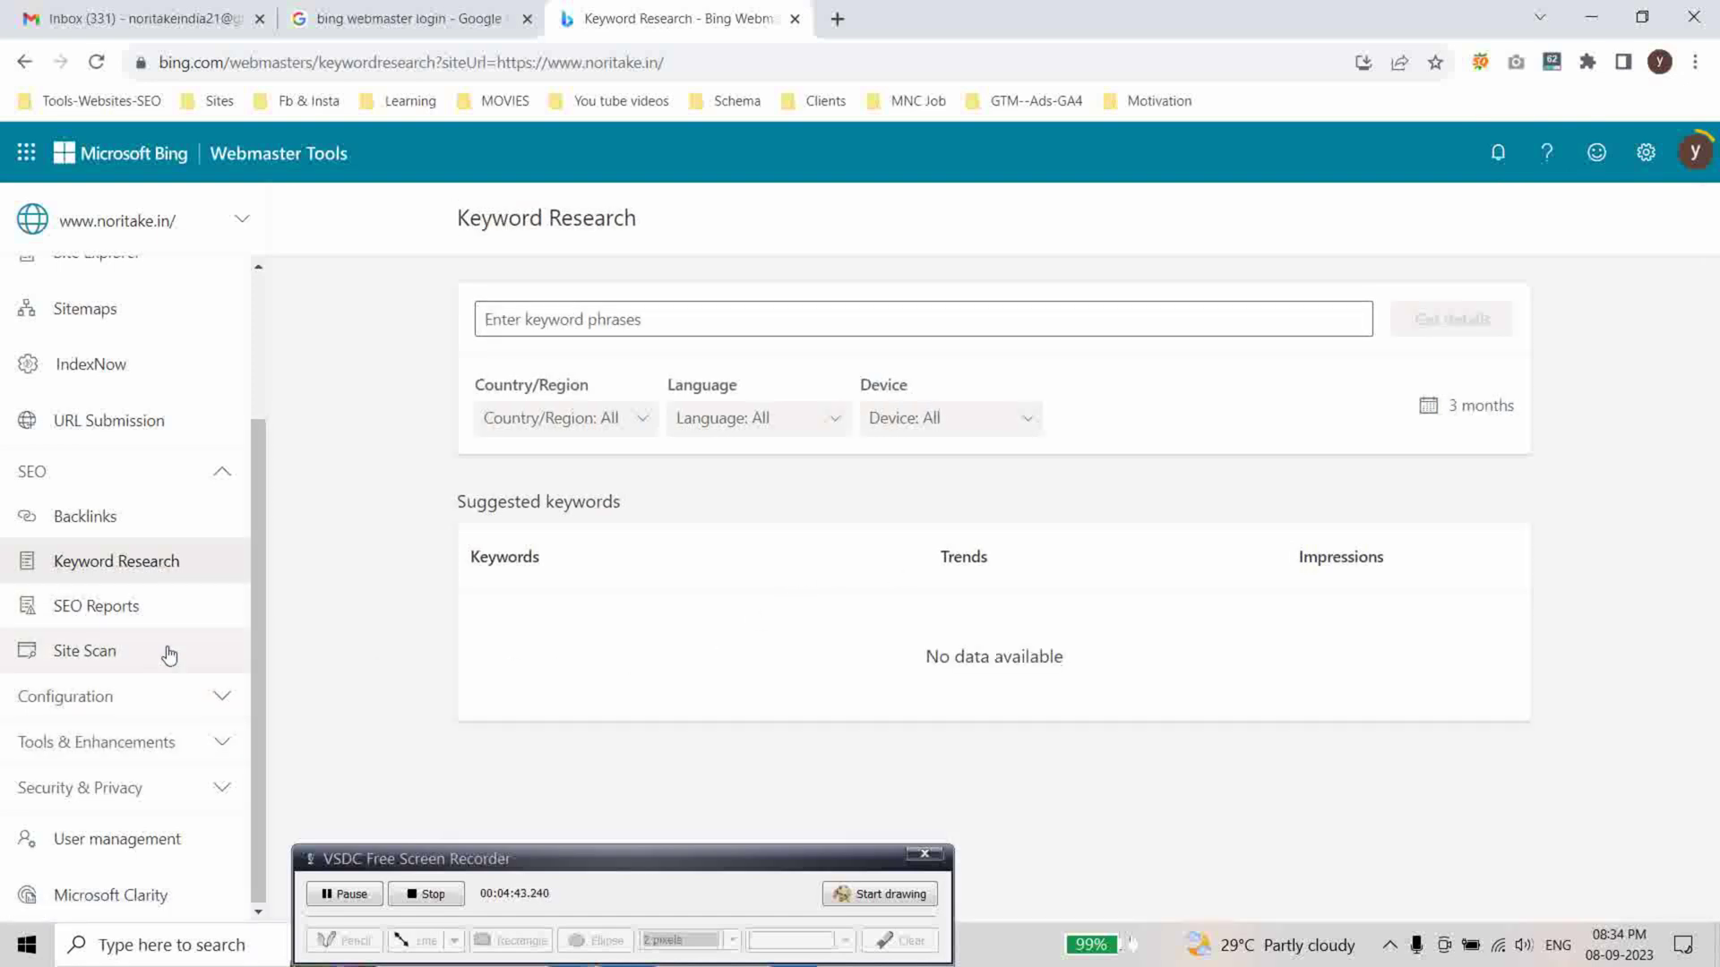
# Pass through SEO Reports and Site Scan to the User management page.
pyautogui.click(126, 607)
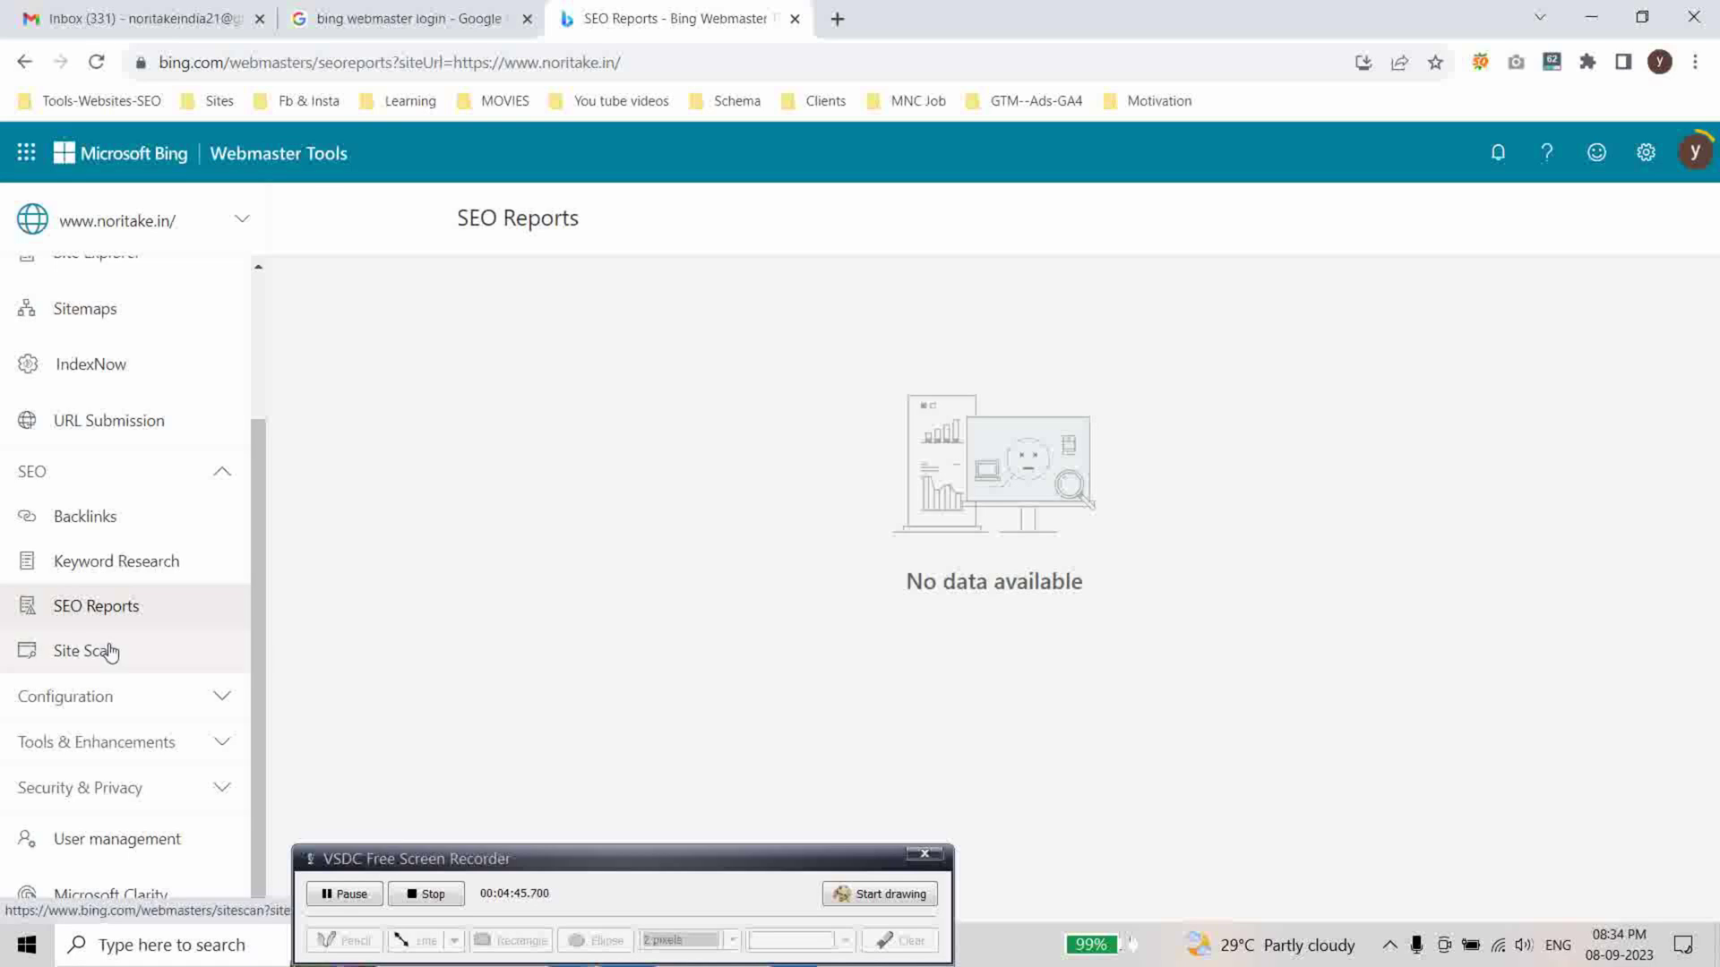
pyautogui.click(106, 649)
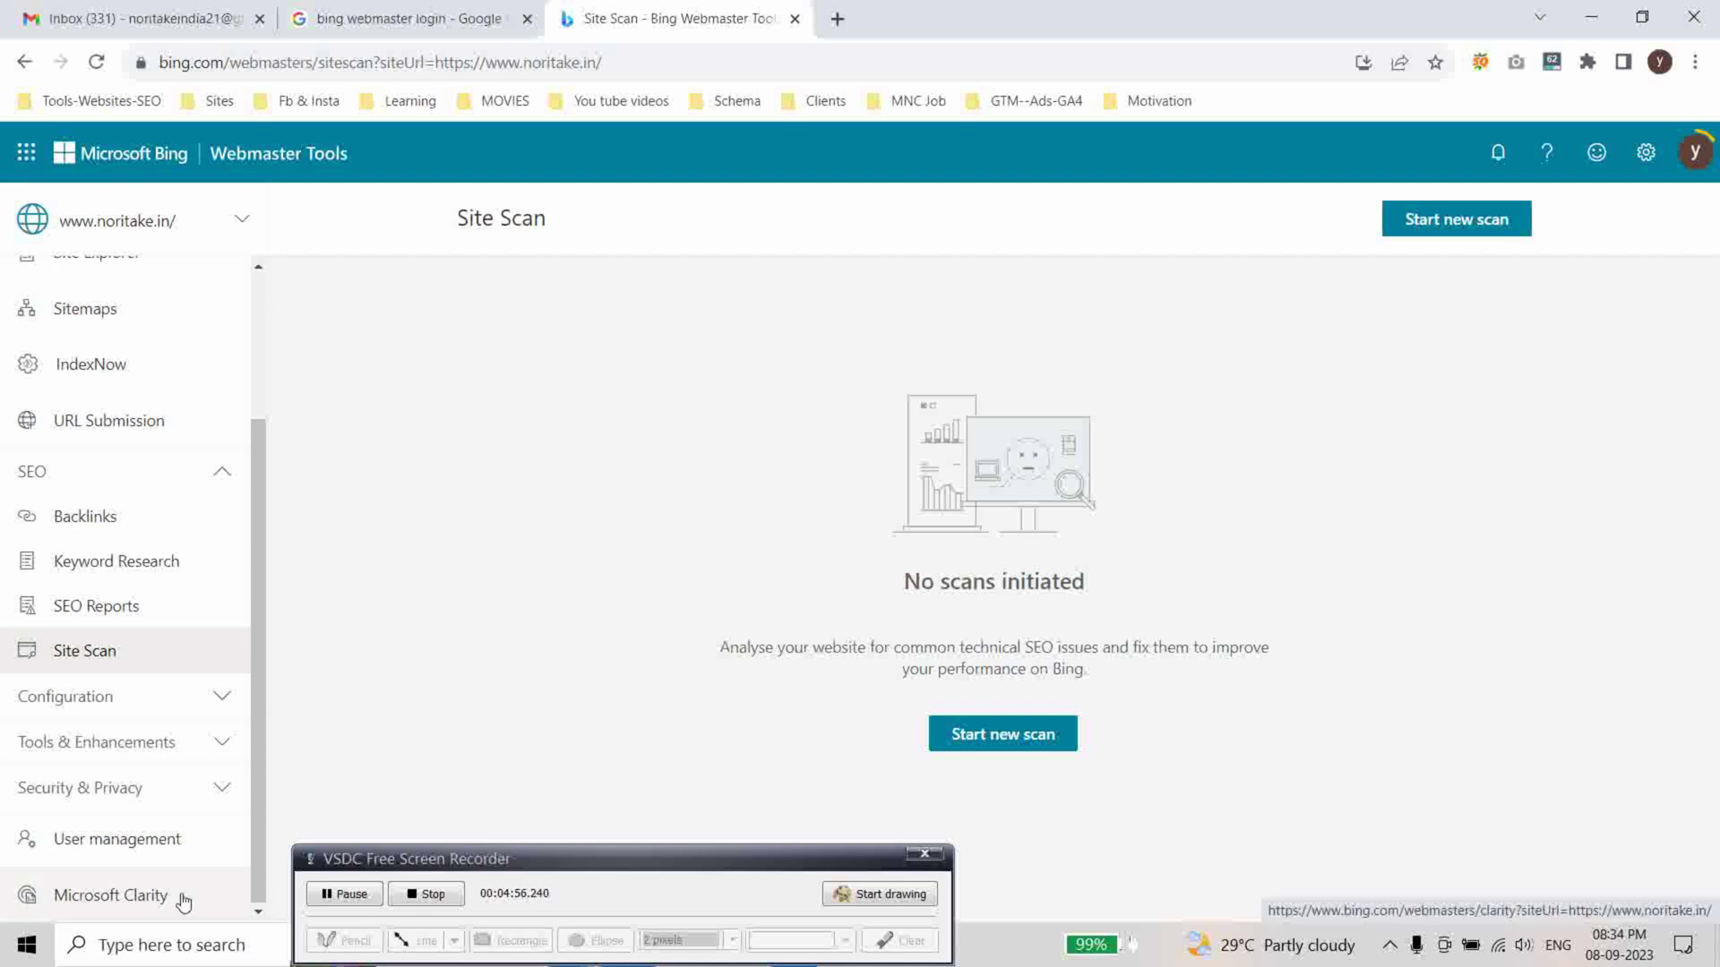
pyautogui.click(116, 840)
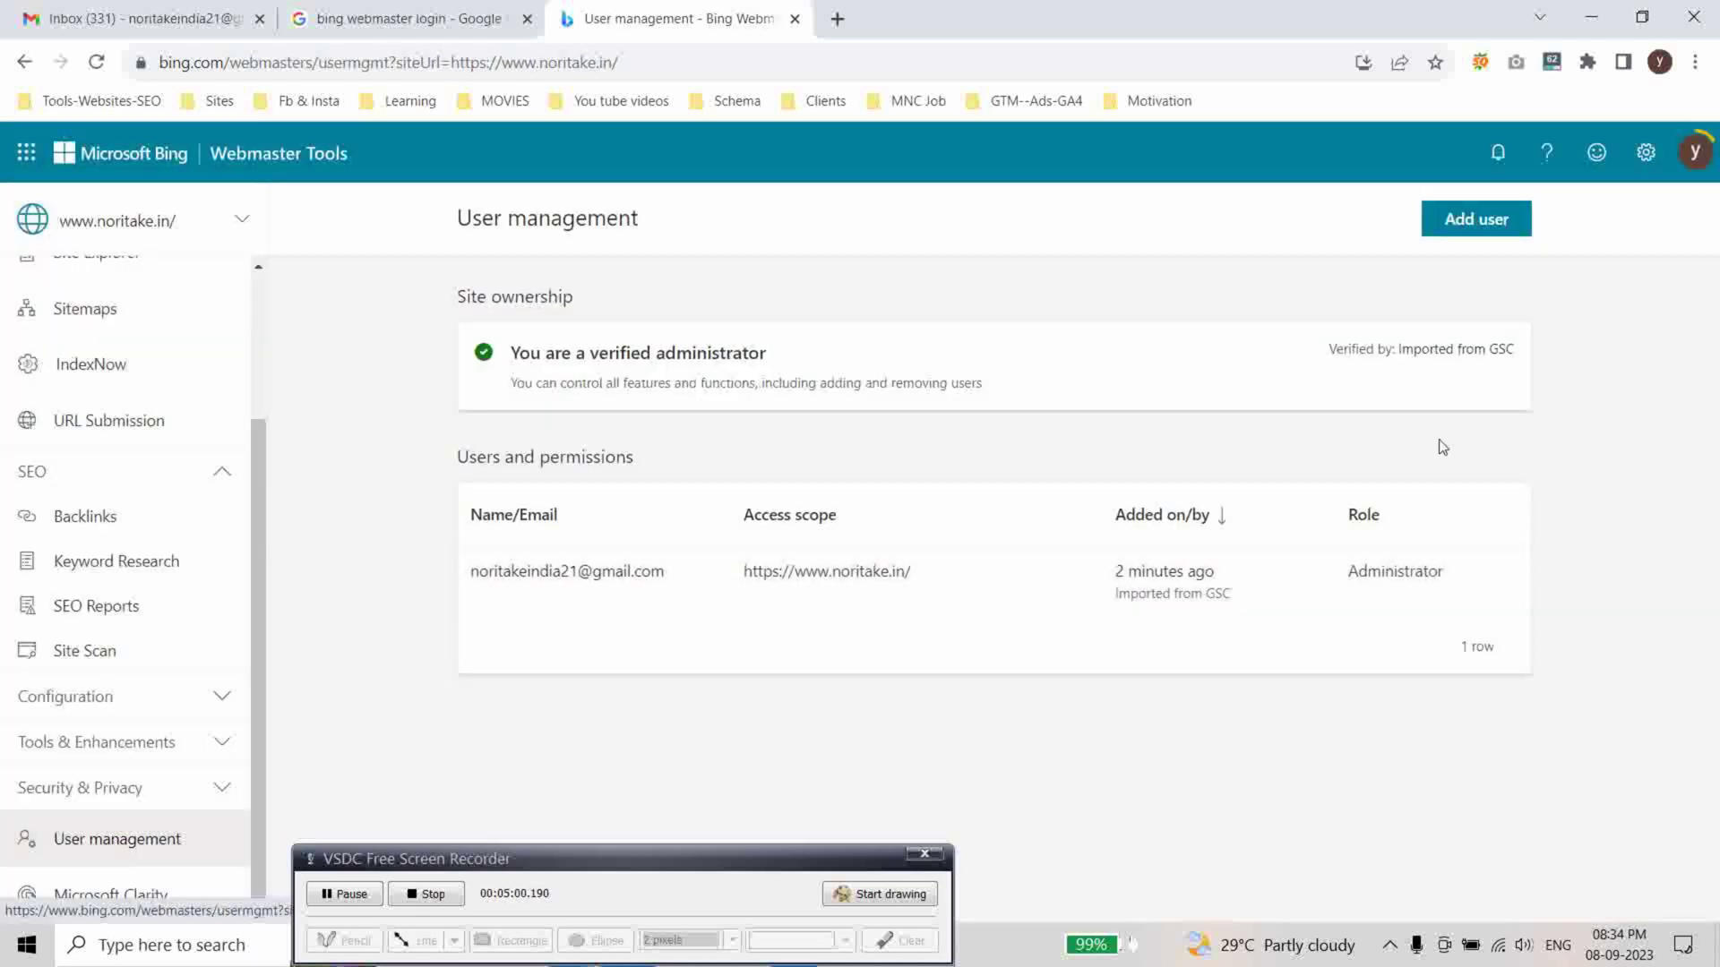
# Open the Add user form and view the Administrator, Read-only and Read-Write roles without choosing.
pyautogui.click(1465, 230)
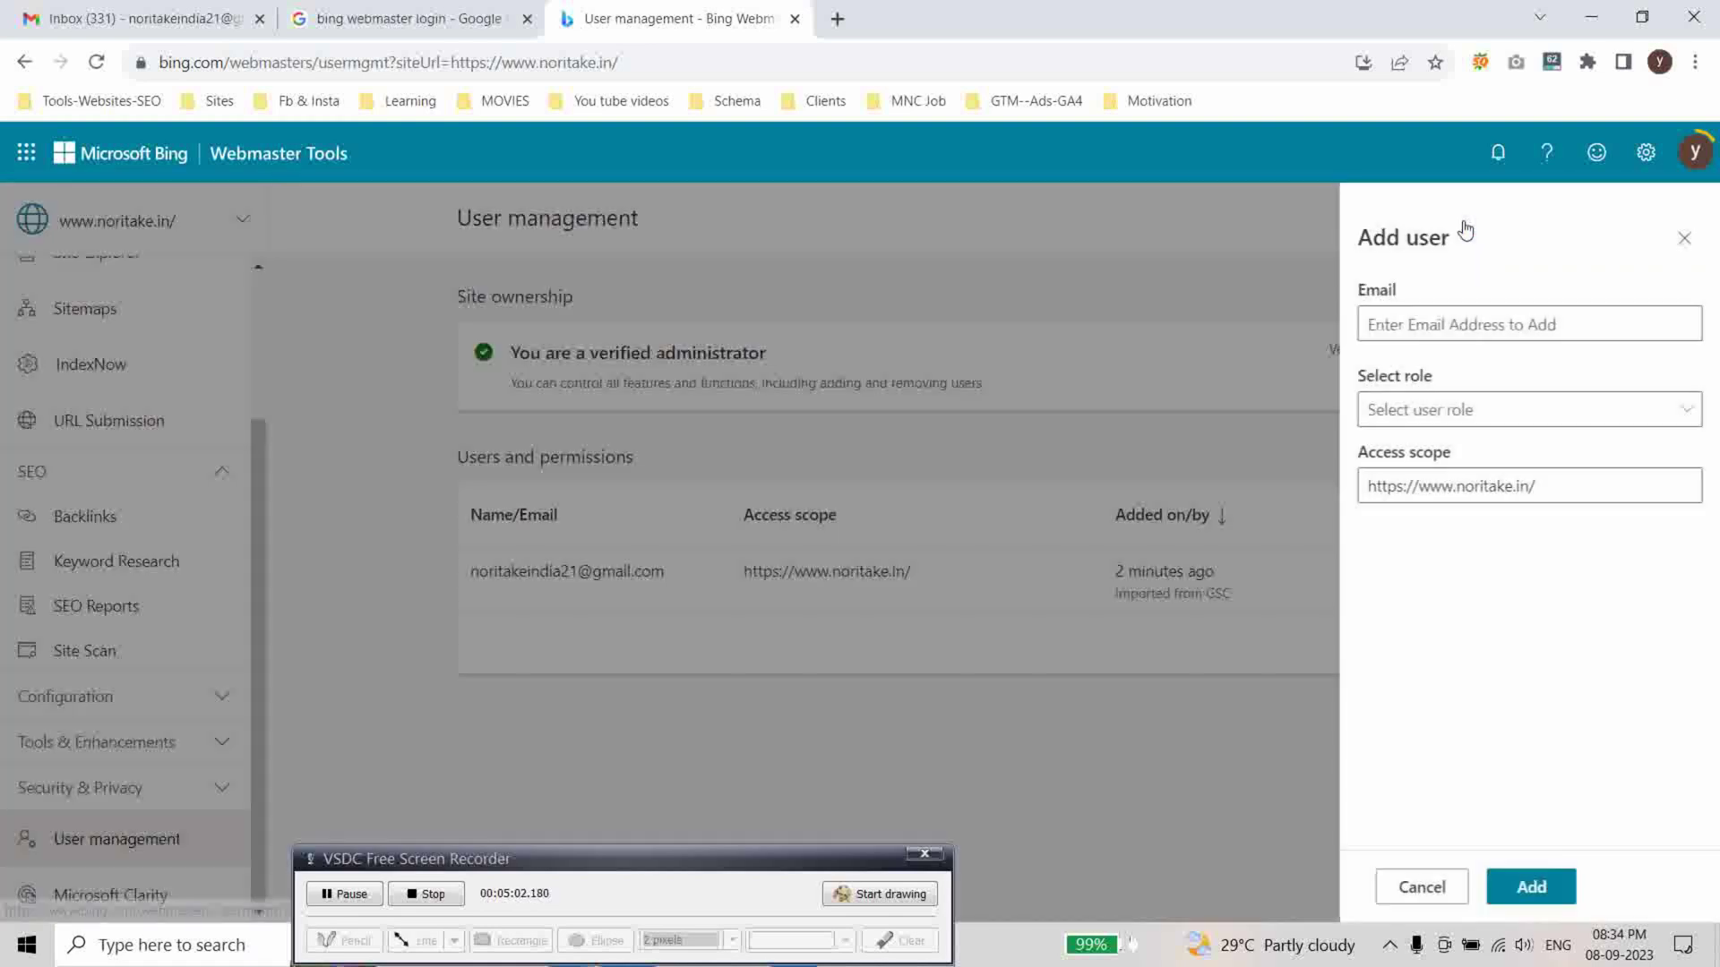
pyautogui.click(1417, 327)
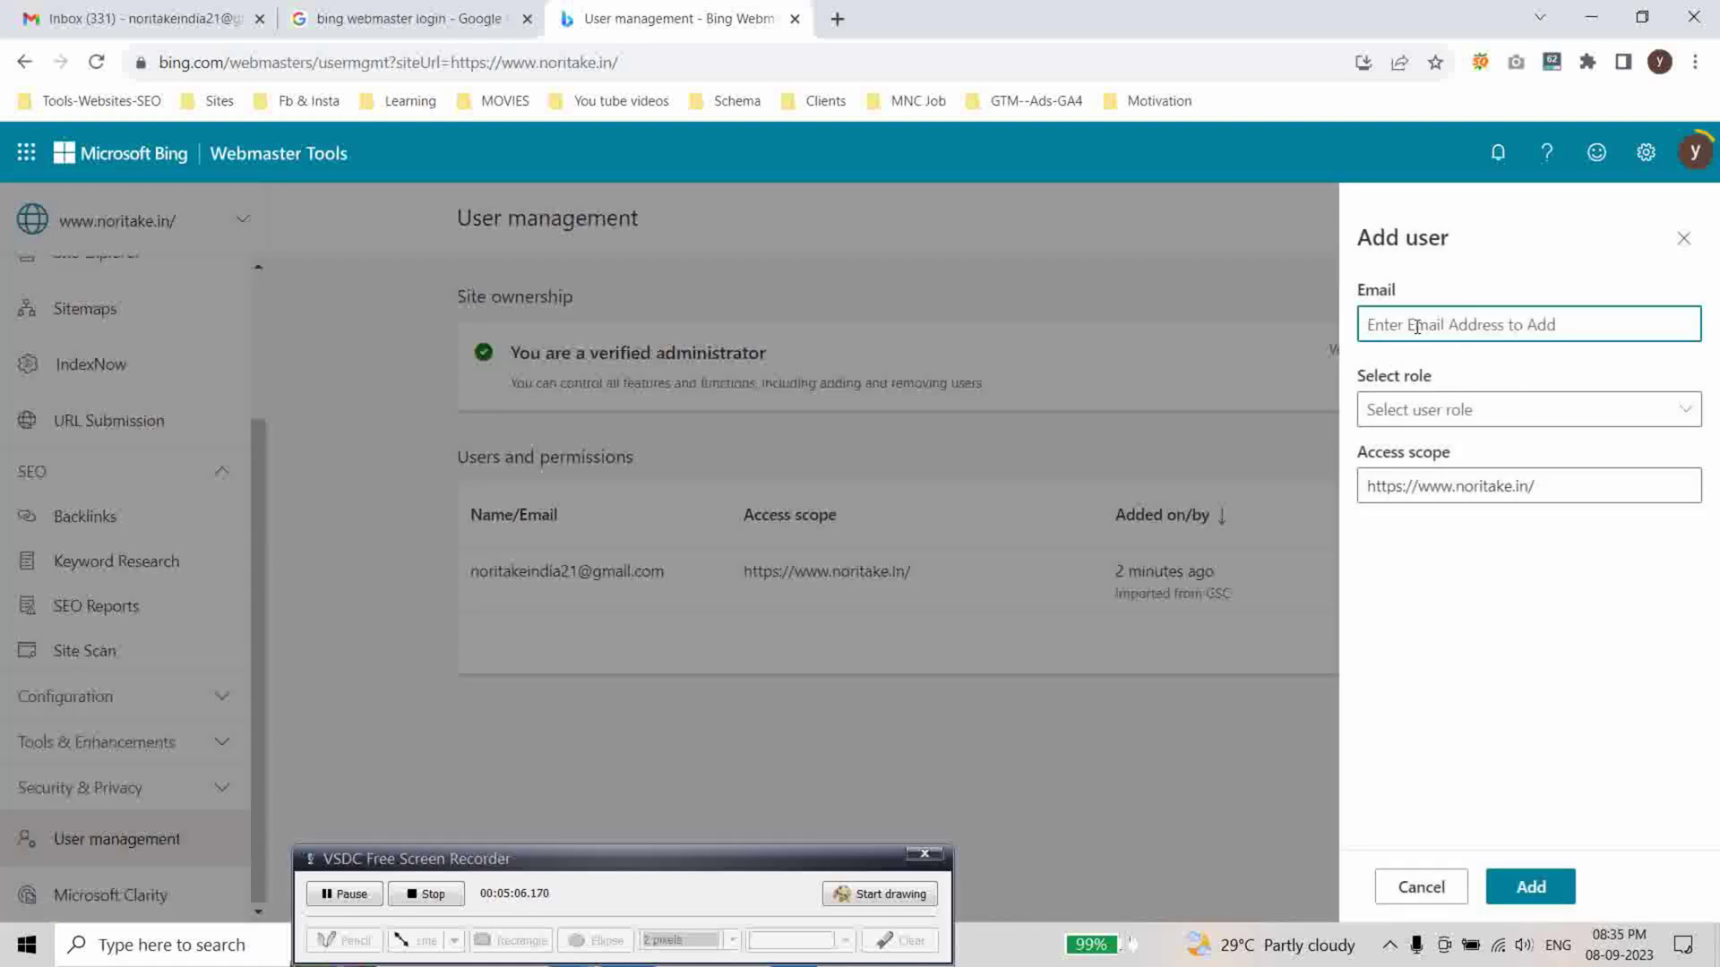
pyautogui.click(1698, 412)
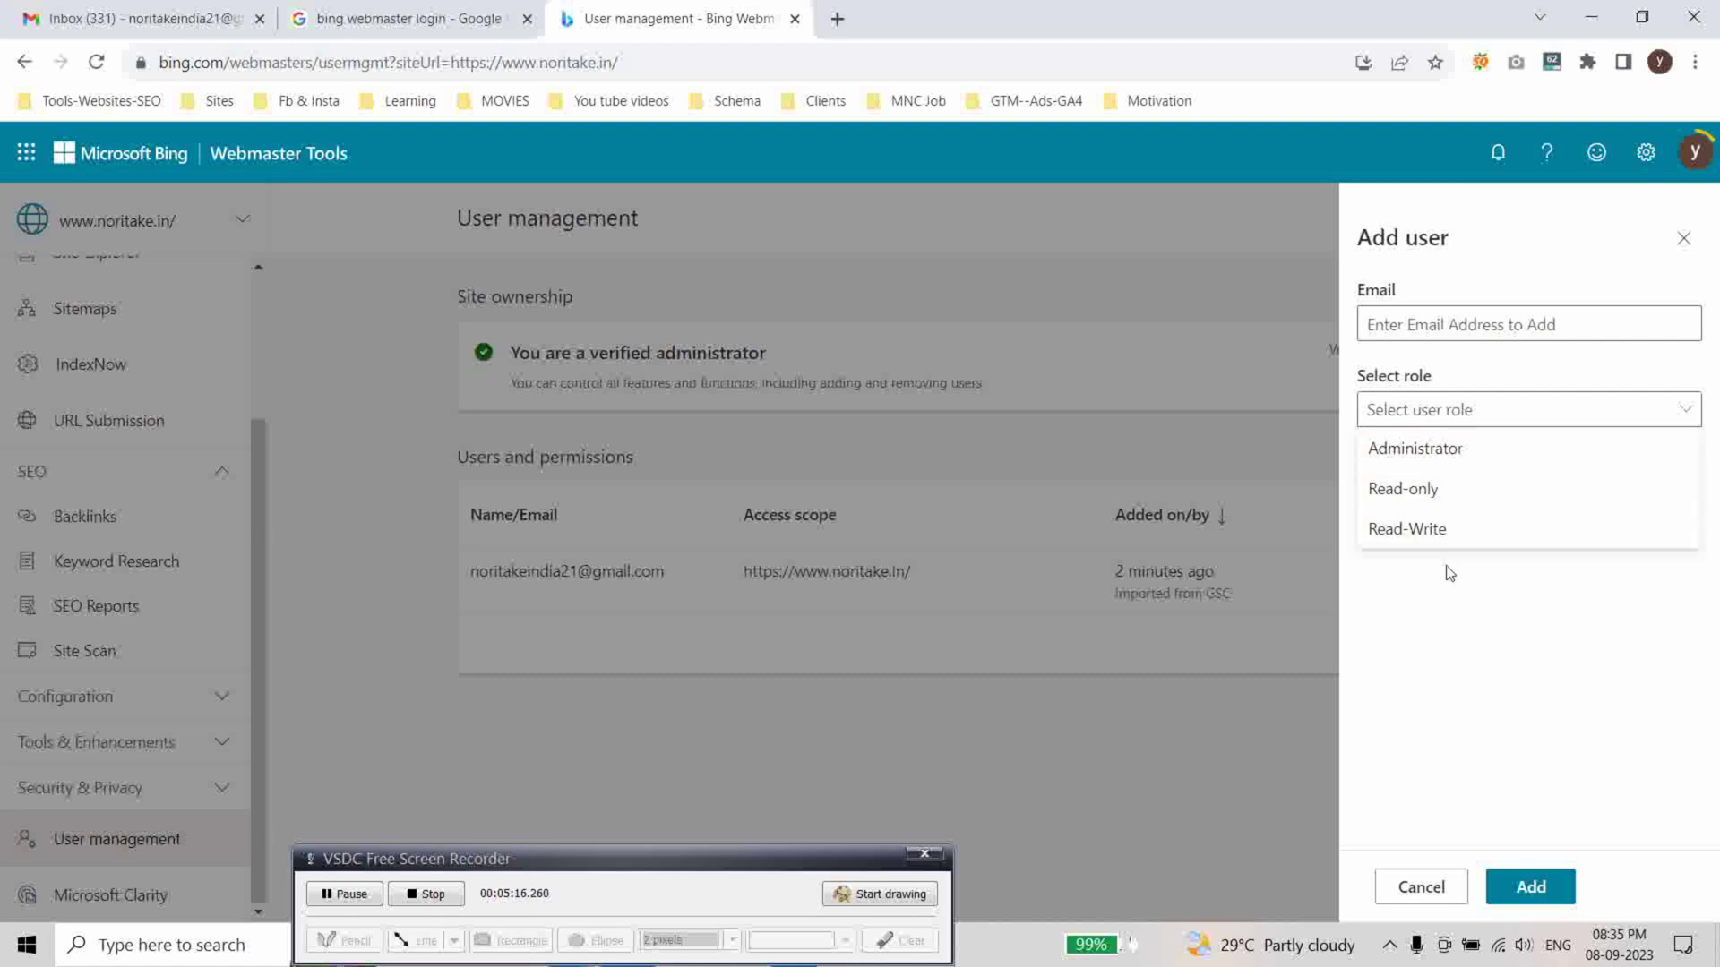
pyautogui.click(1457, 591)
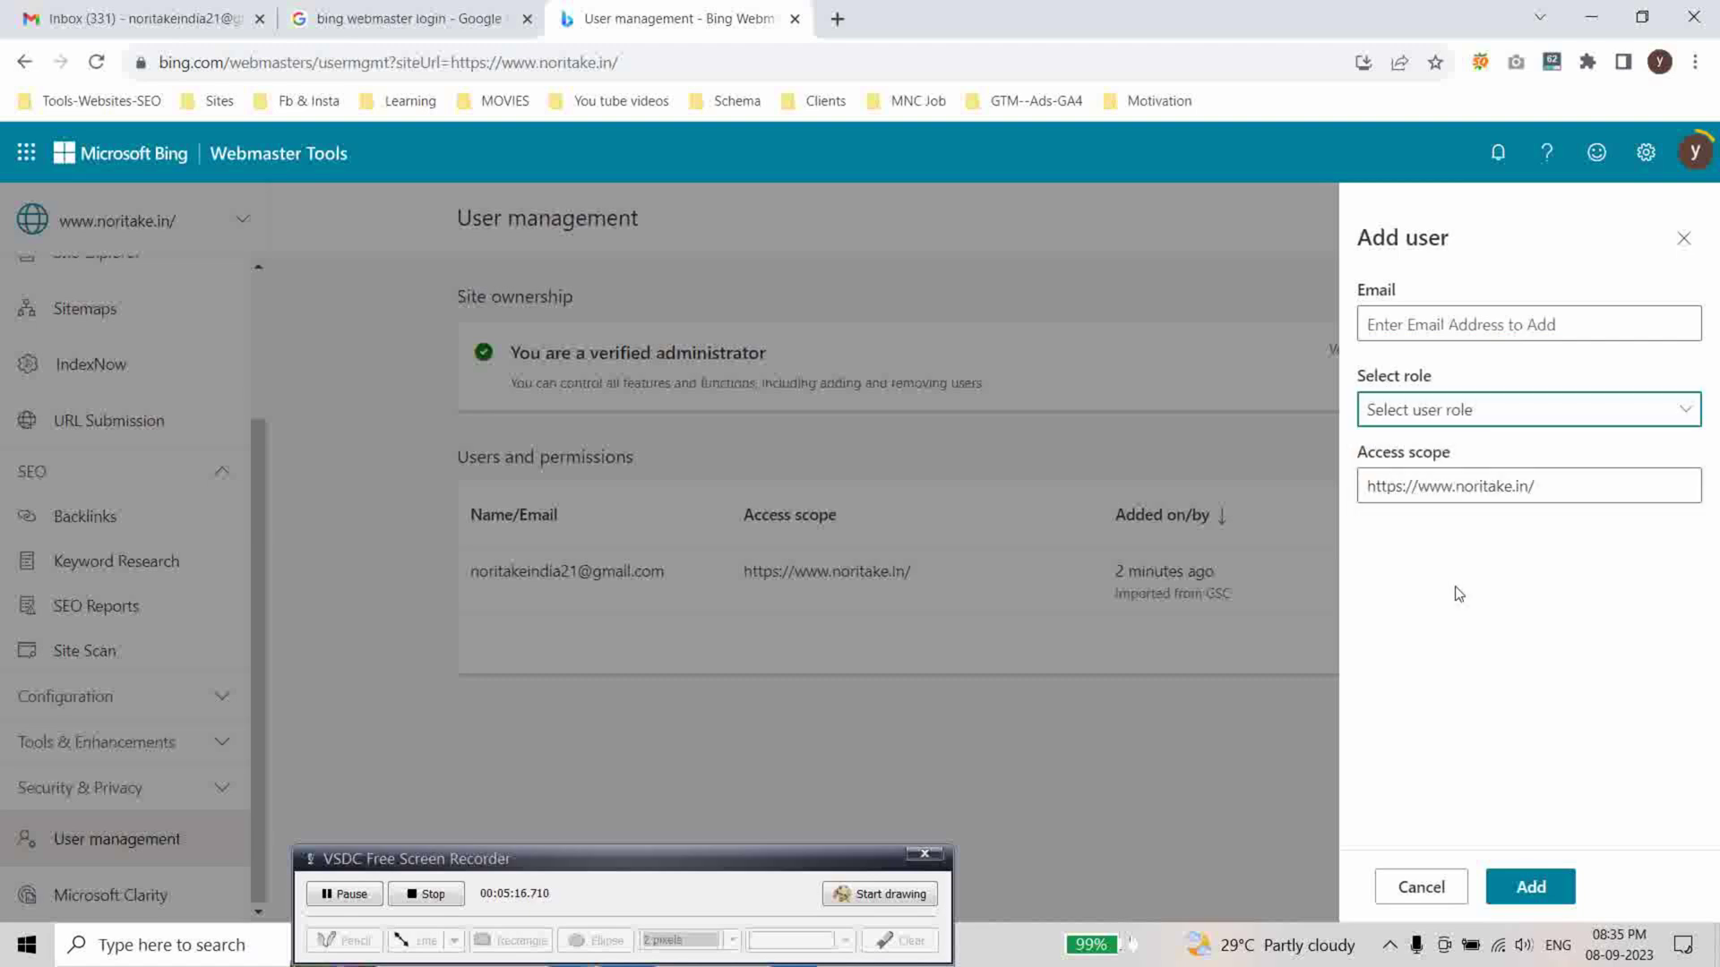
# Cancel the Add user form, leaving the single Administrator unchanged.
pyautogui.click(1424, 898)
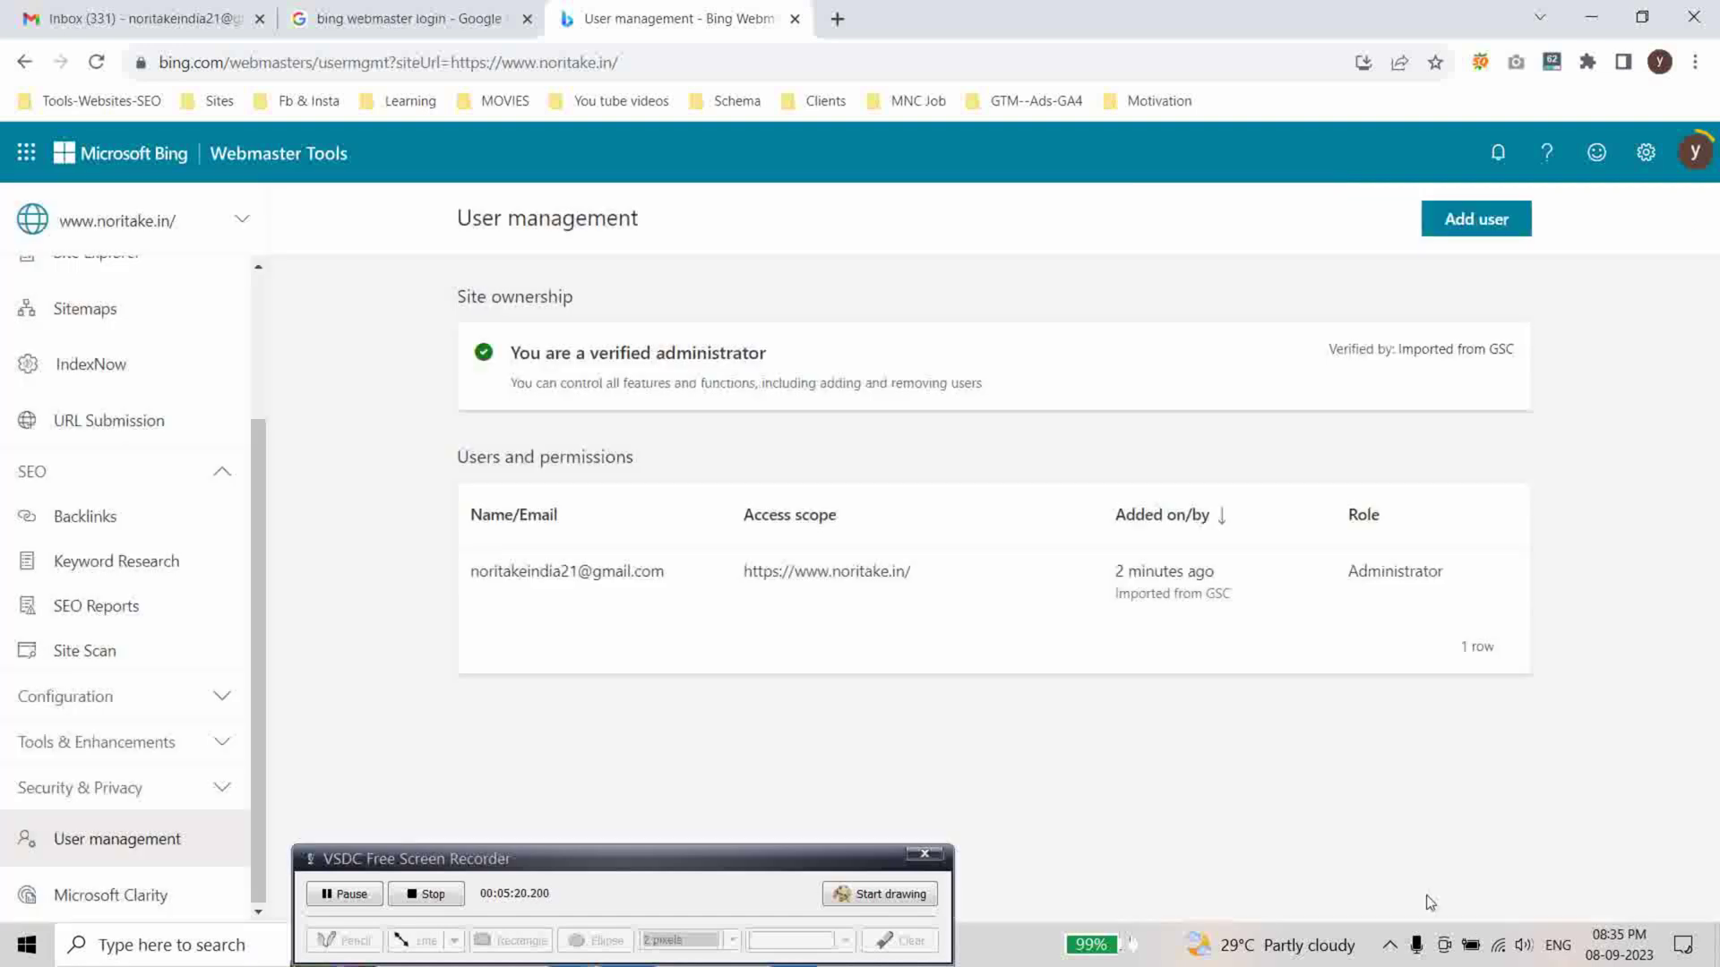